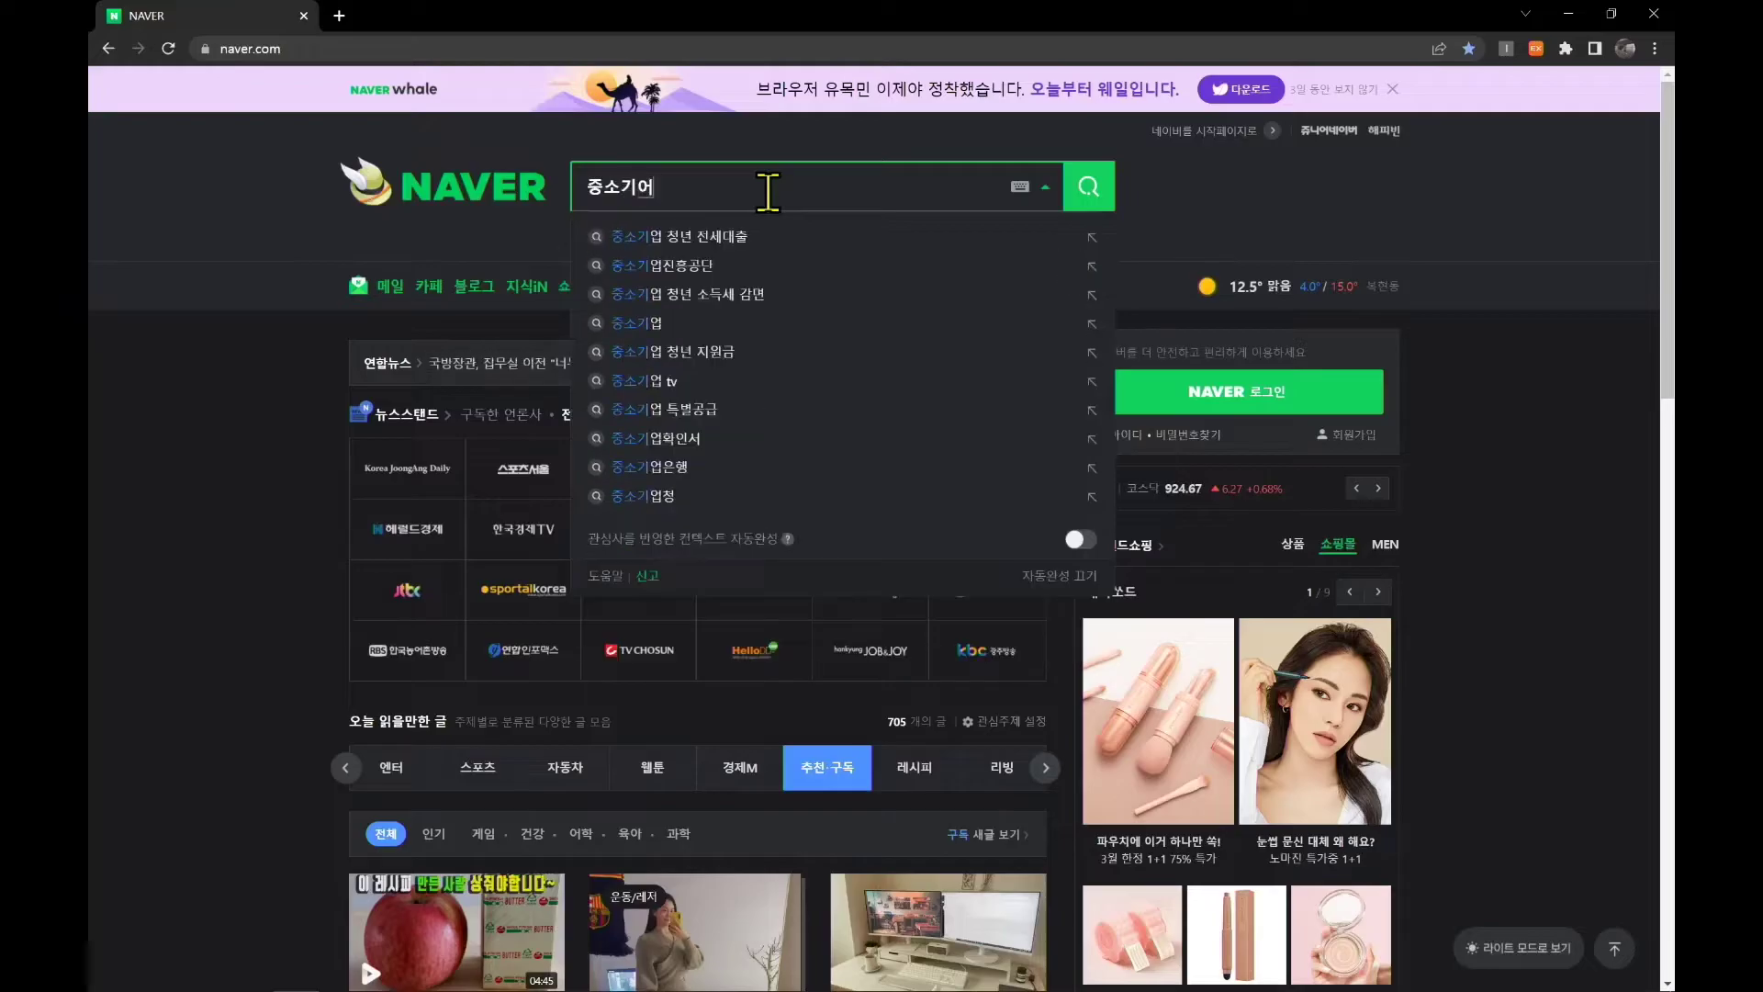
# Search Naver for 중소기업현황정보시스템
pyautogui.write('템')
pyautogui.press('Return')
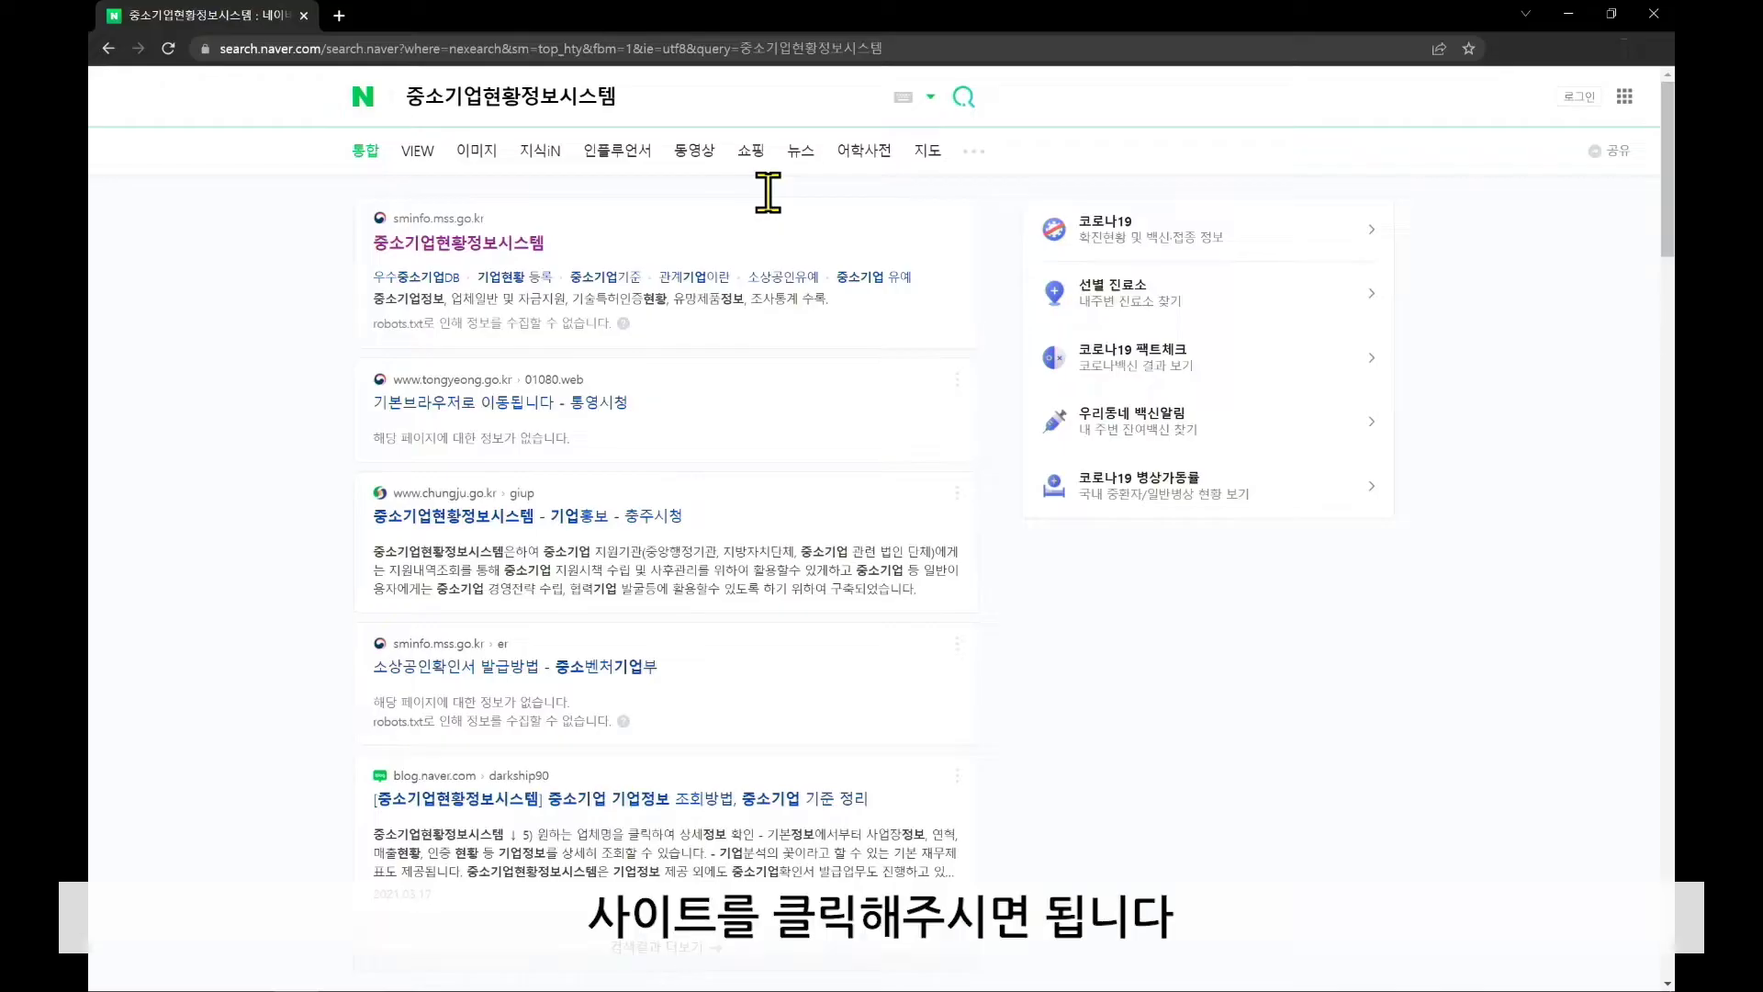
# Open sminfo.mss.go.kr from the results and log in with the account ID and password
pyautogui.click(486, 242)
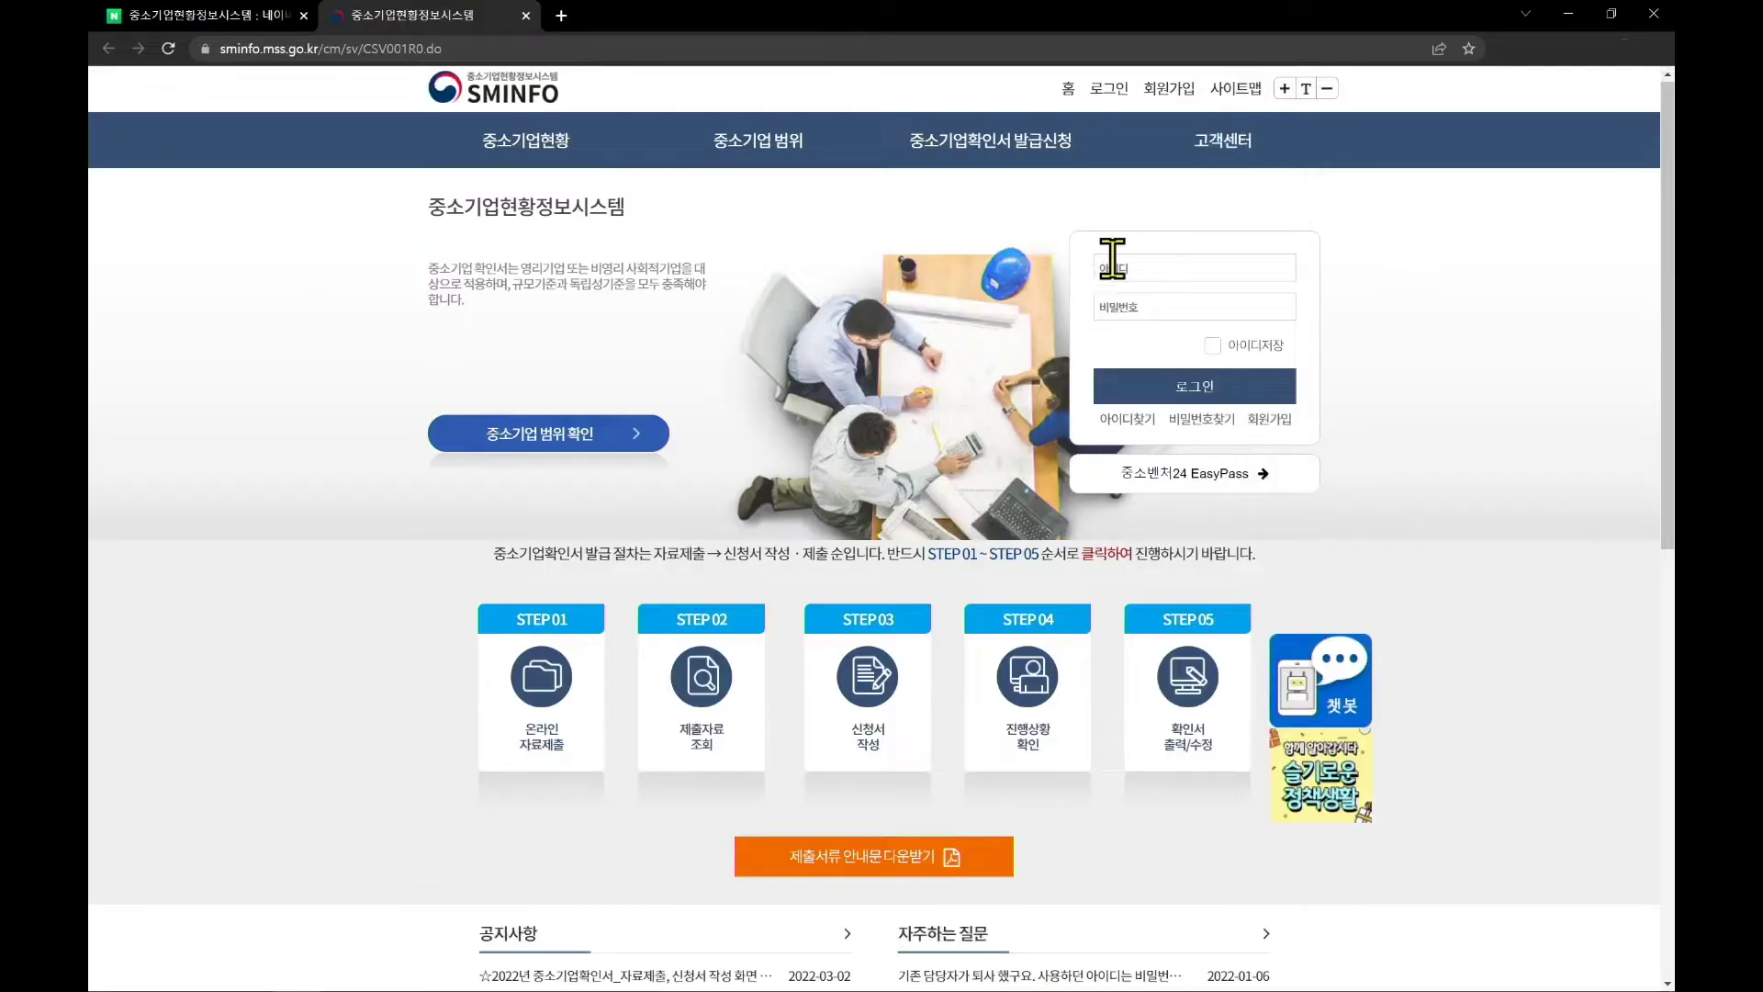
pyautogui.click(1144, 266)
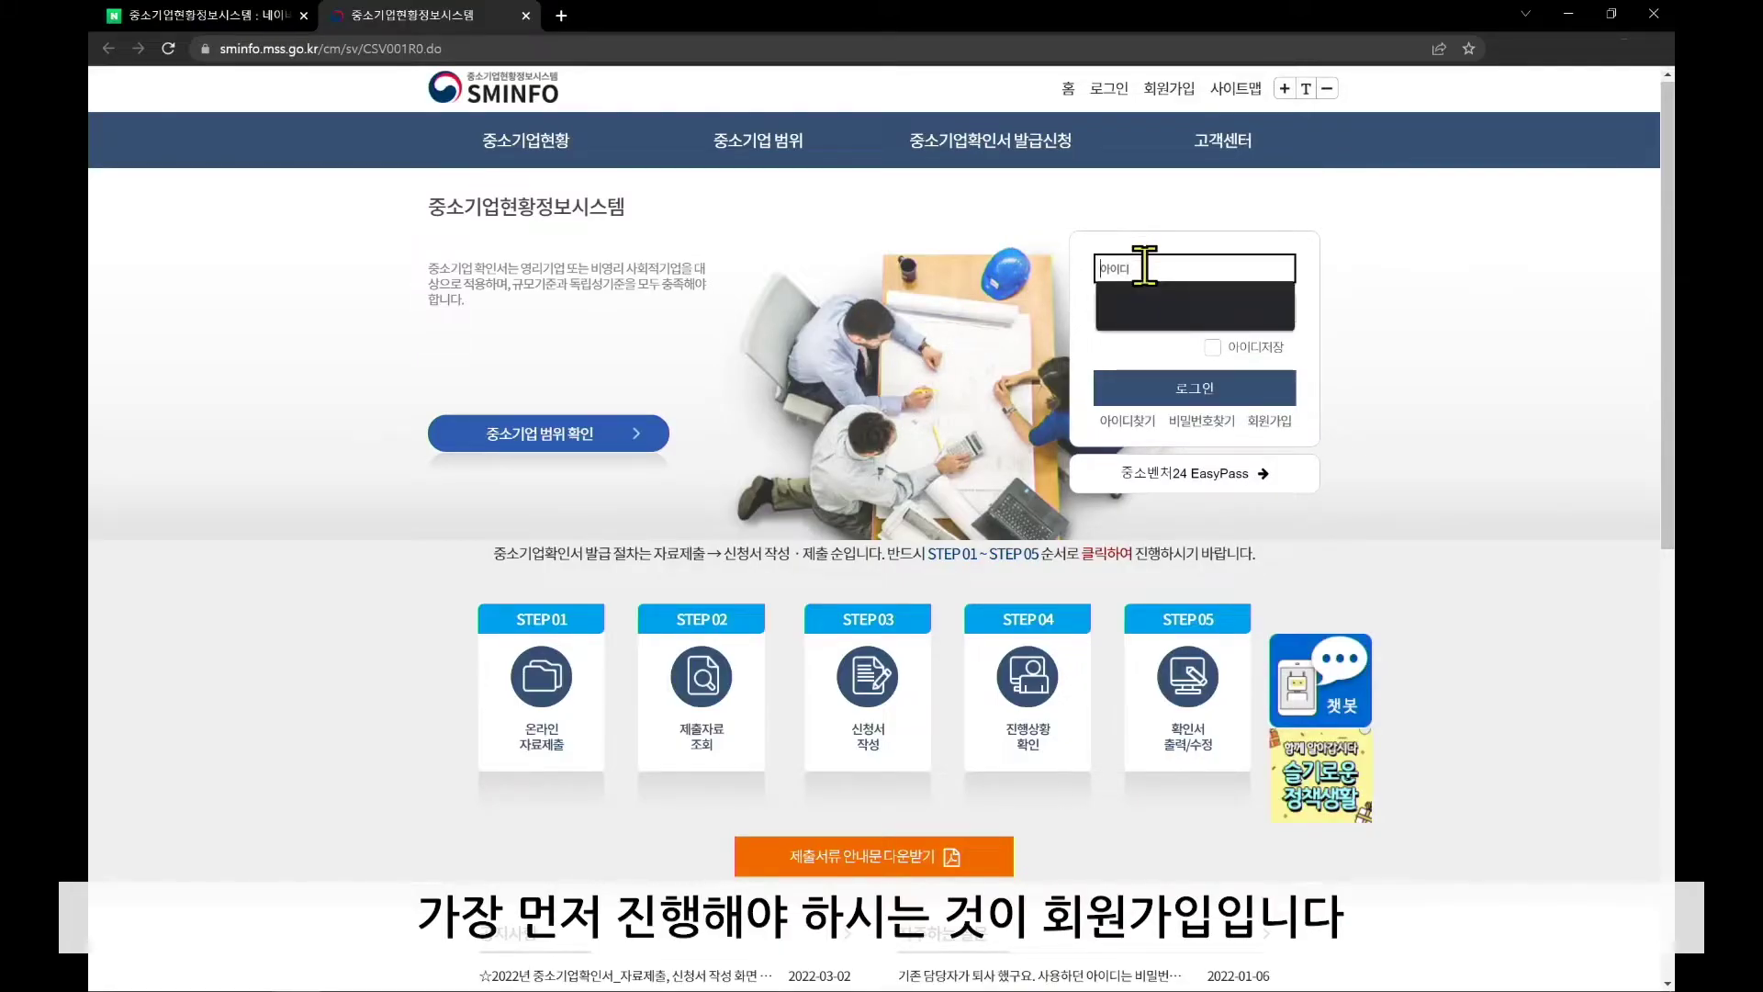
pyautogui.click(1437, 299)
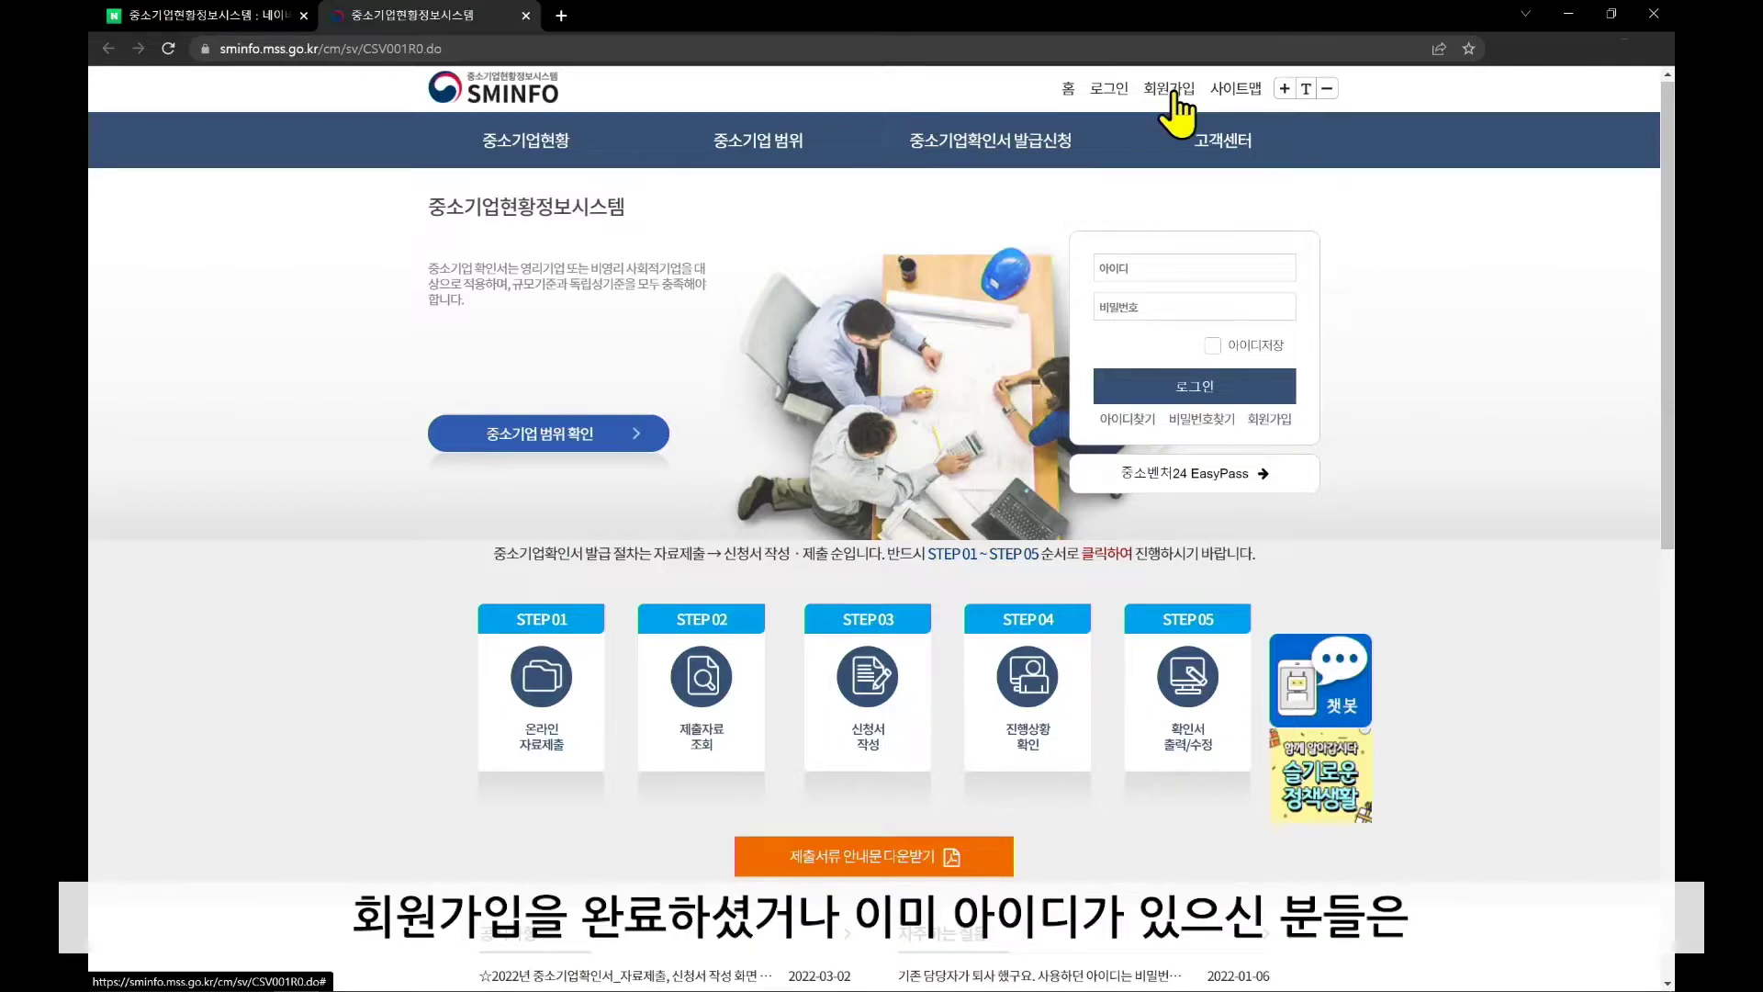
pyautogui.click(1221, 270)
pyautogui.press('BackSpace')
pyautogui.press('capslock')
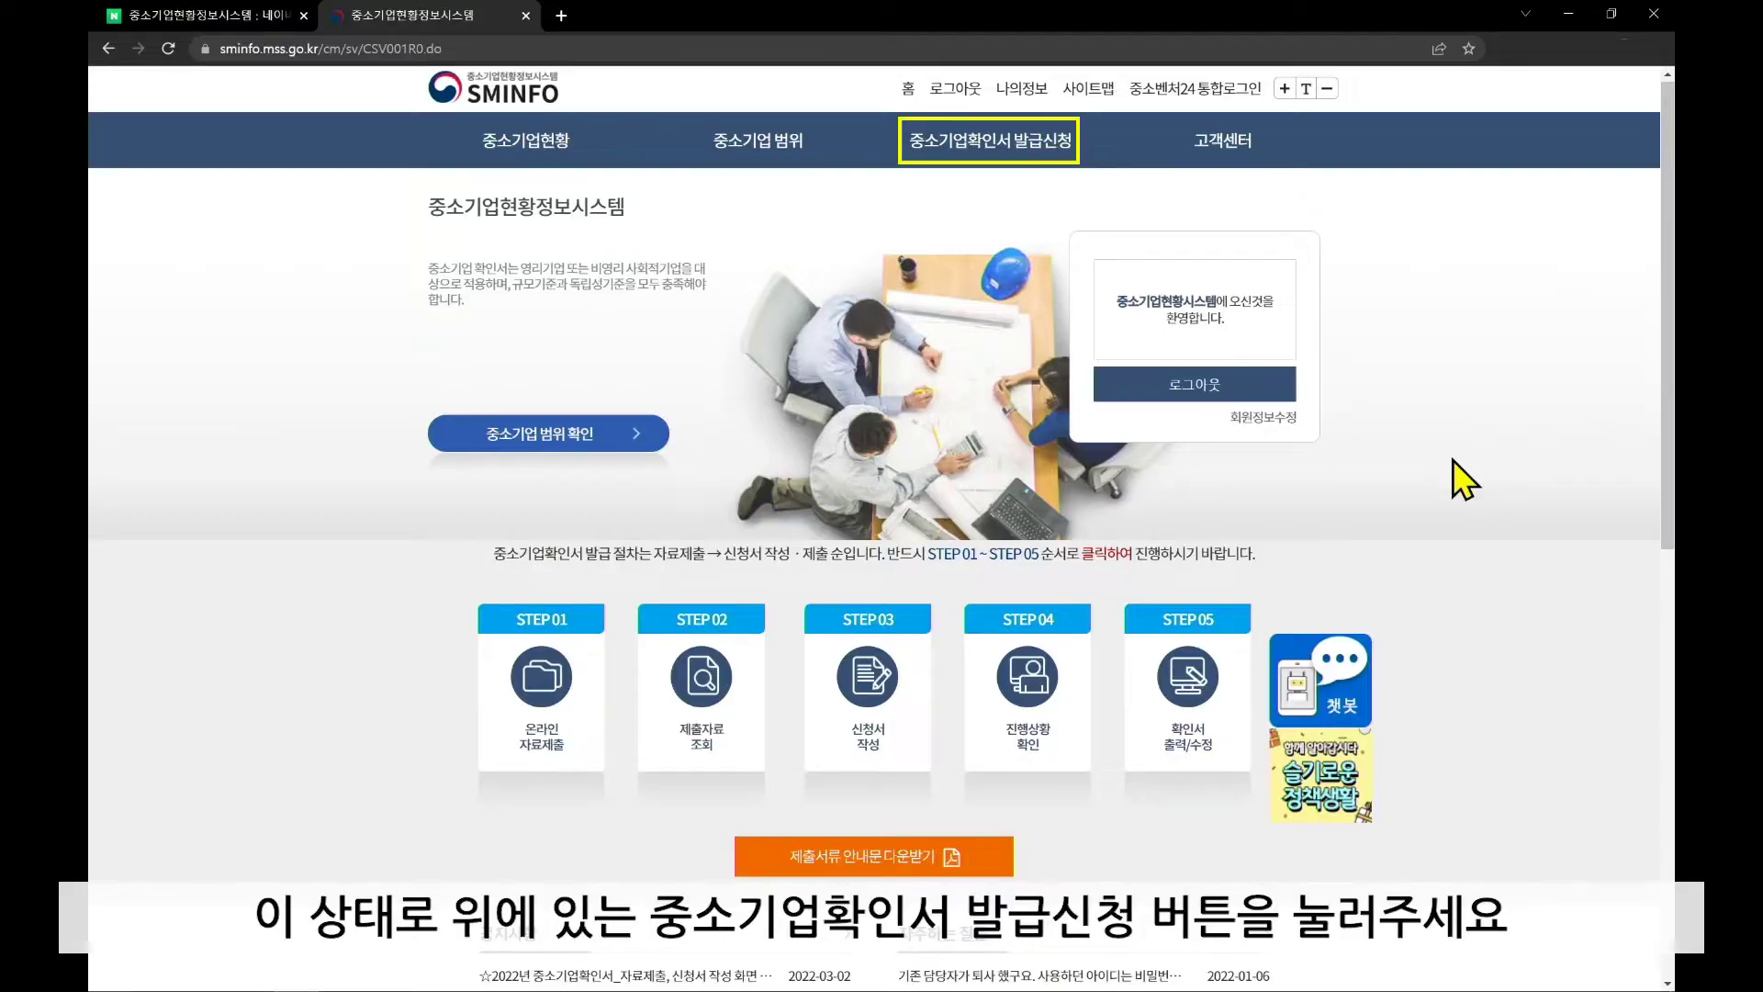
# Start a 중소기업확인서 application as a 개인 사업자 from 신청서 작성
pyautogui.click(1050, 151)
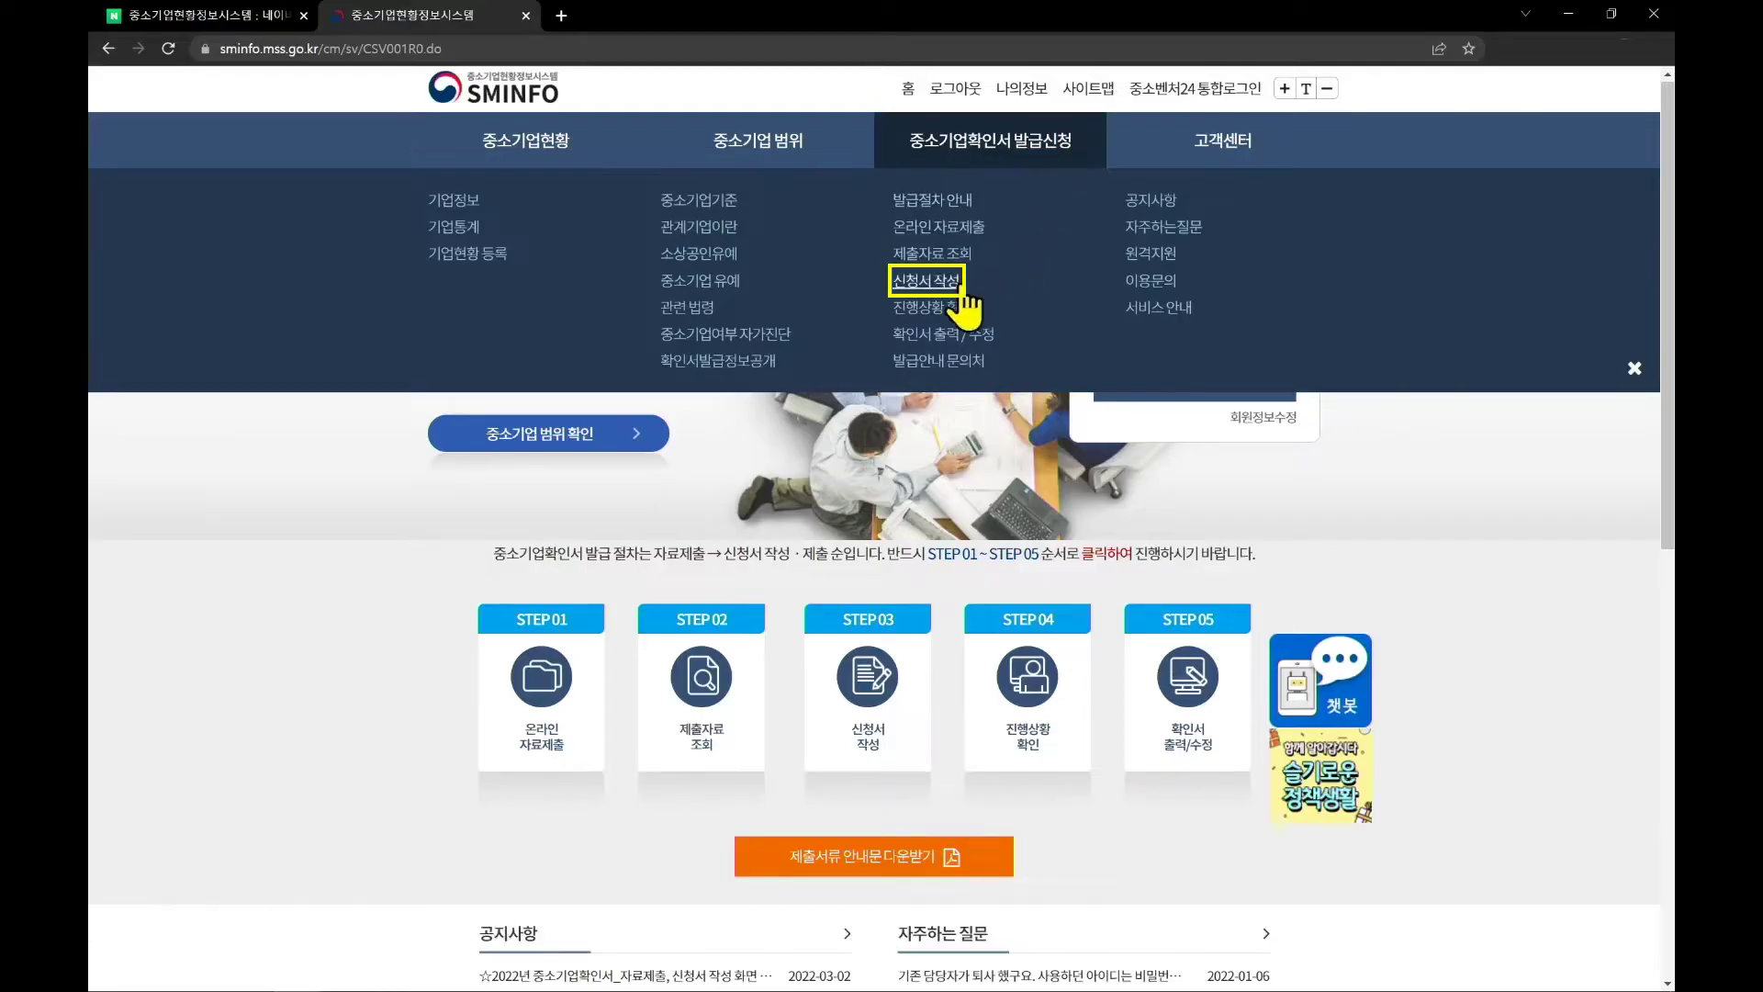
pyautogui.click(958, 287)
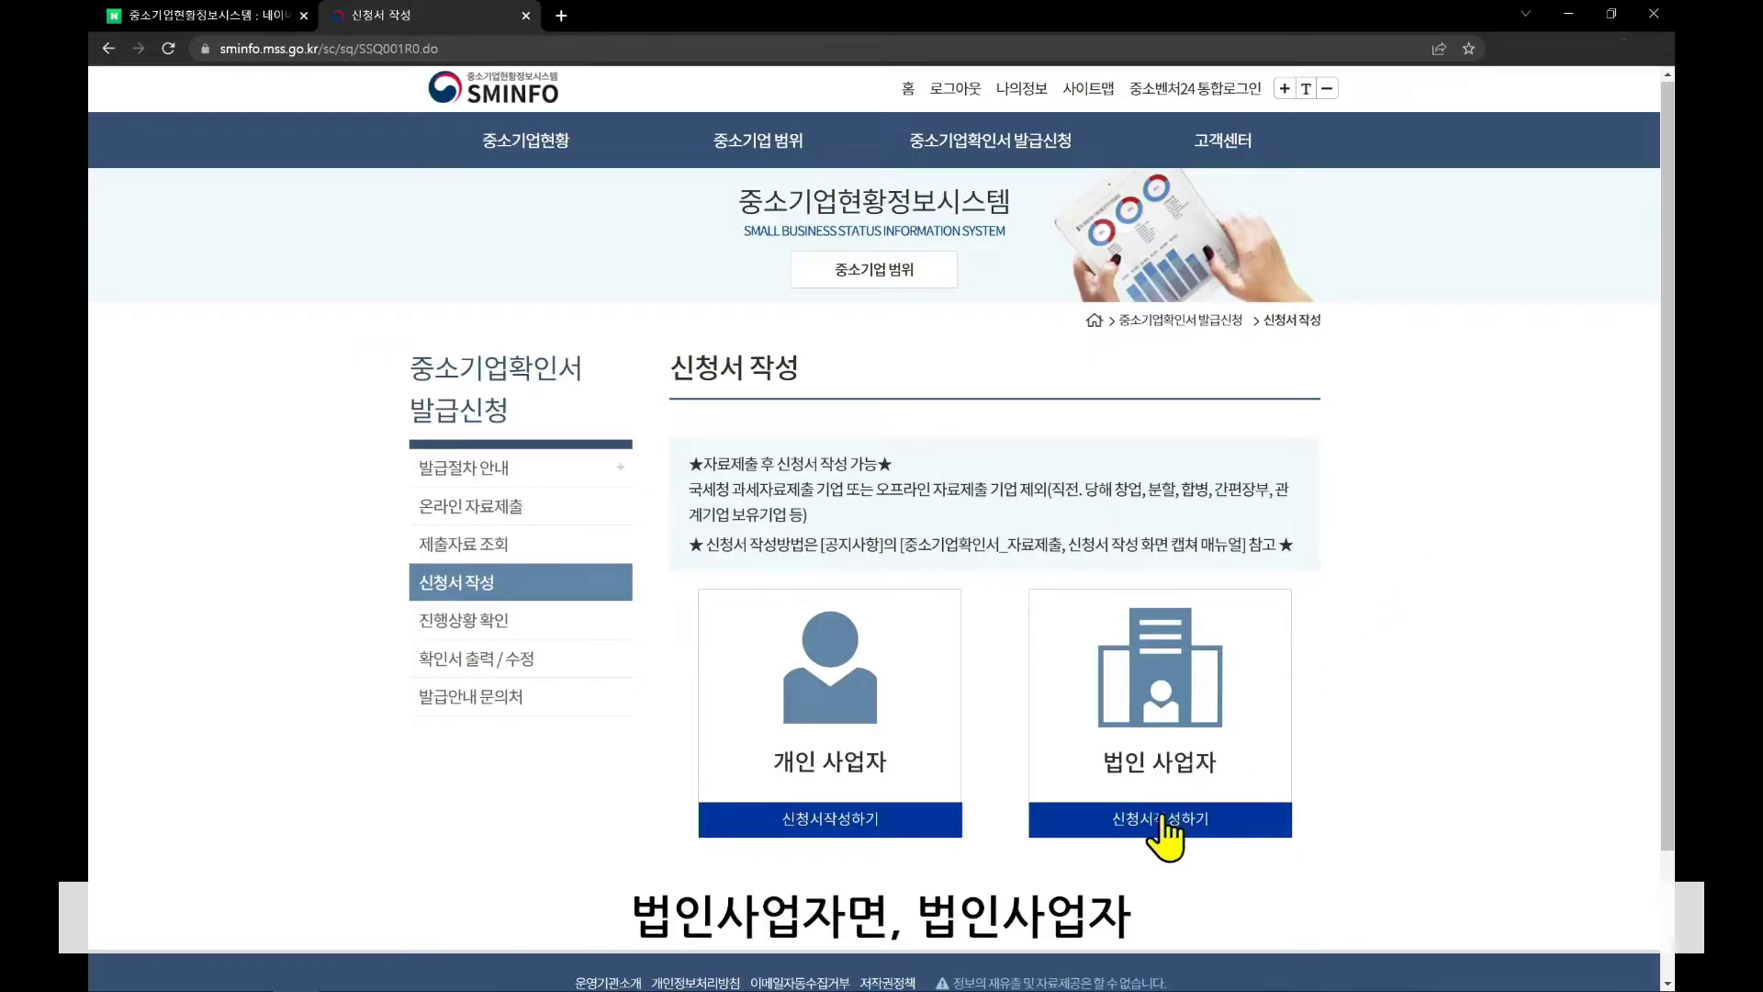
pyautogui.click(843, 820)
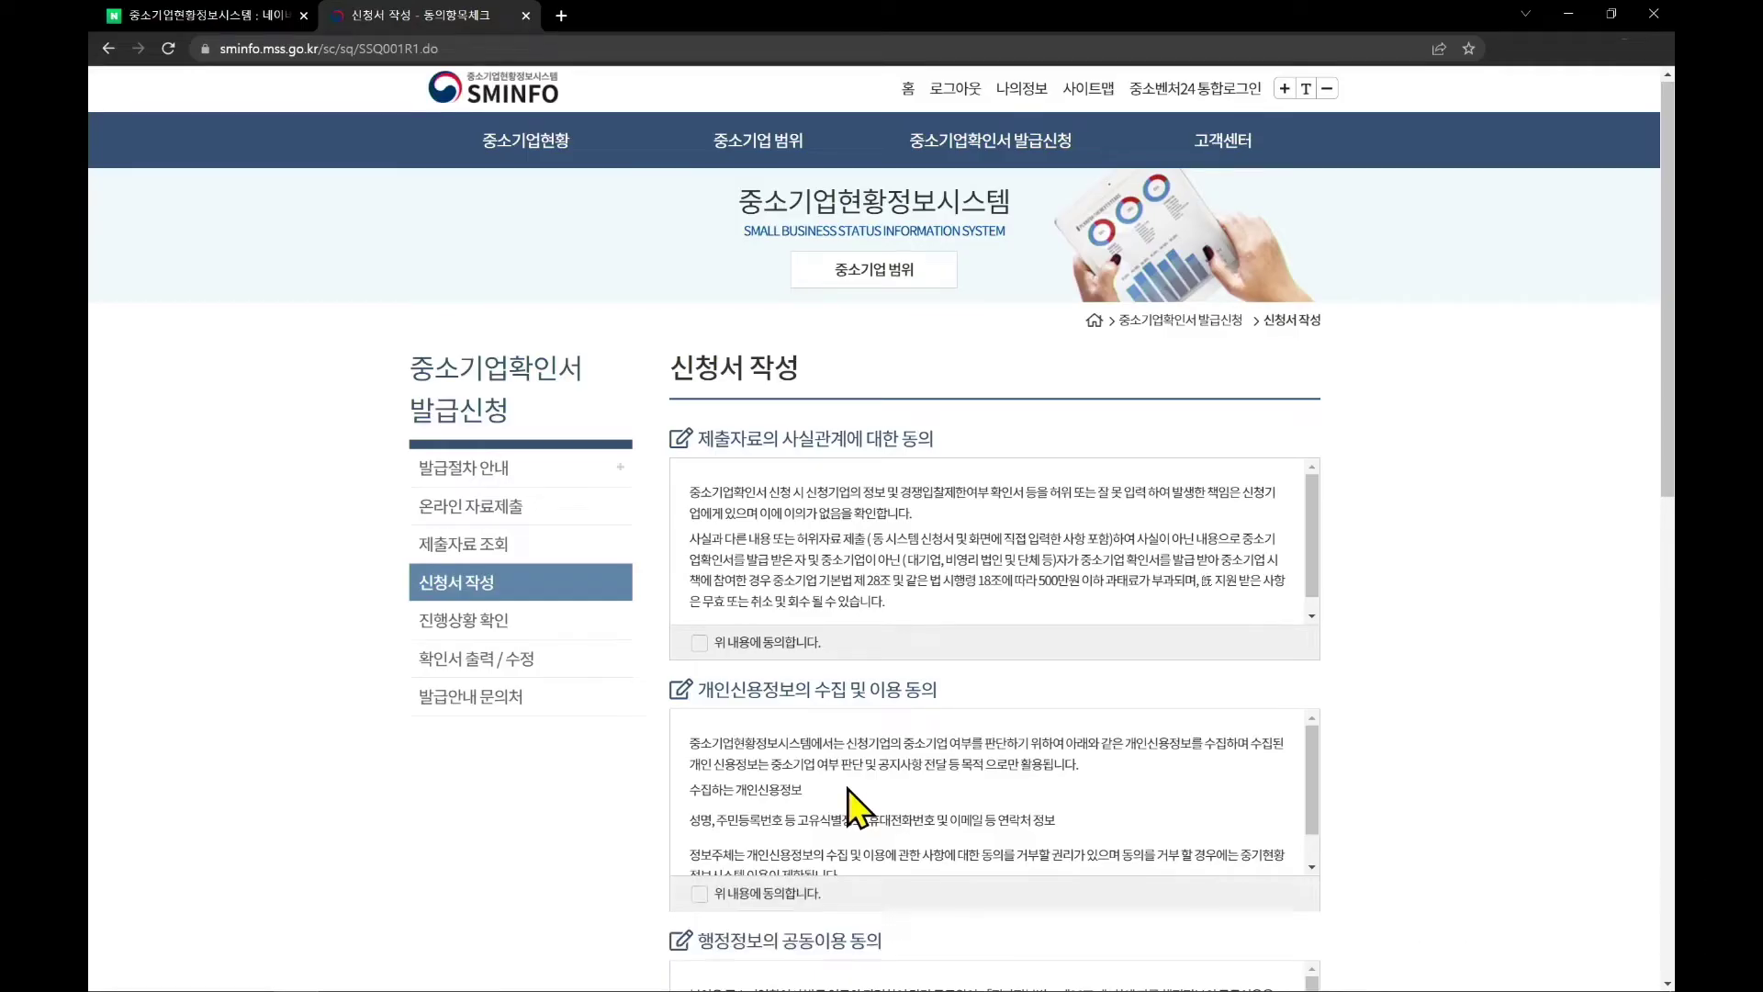
# Agree to all consent terms with 전체동의 and confirm
pyautogui.scroll(-1, 846, 789)
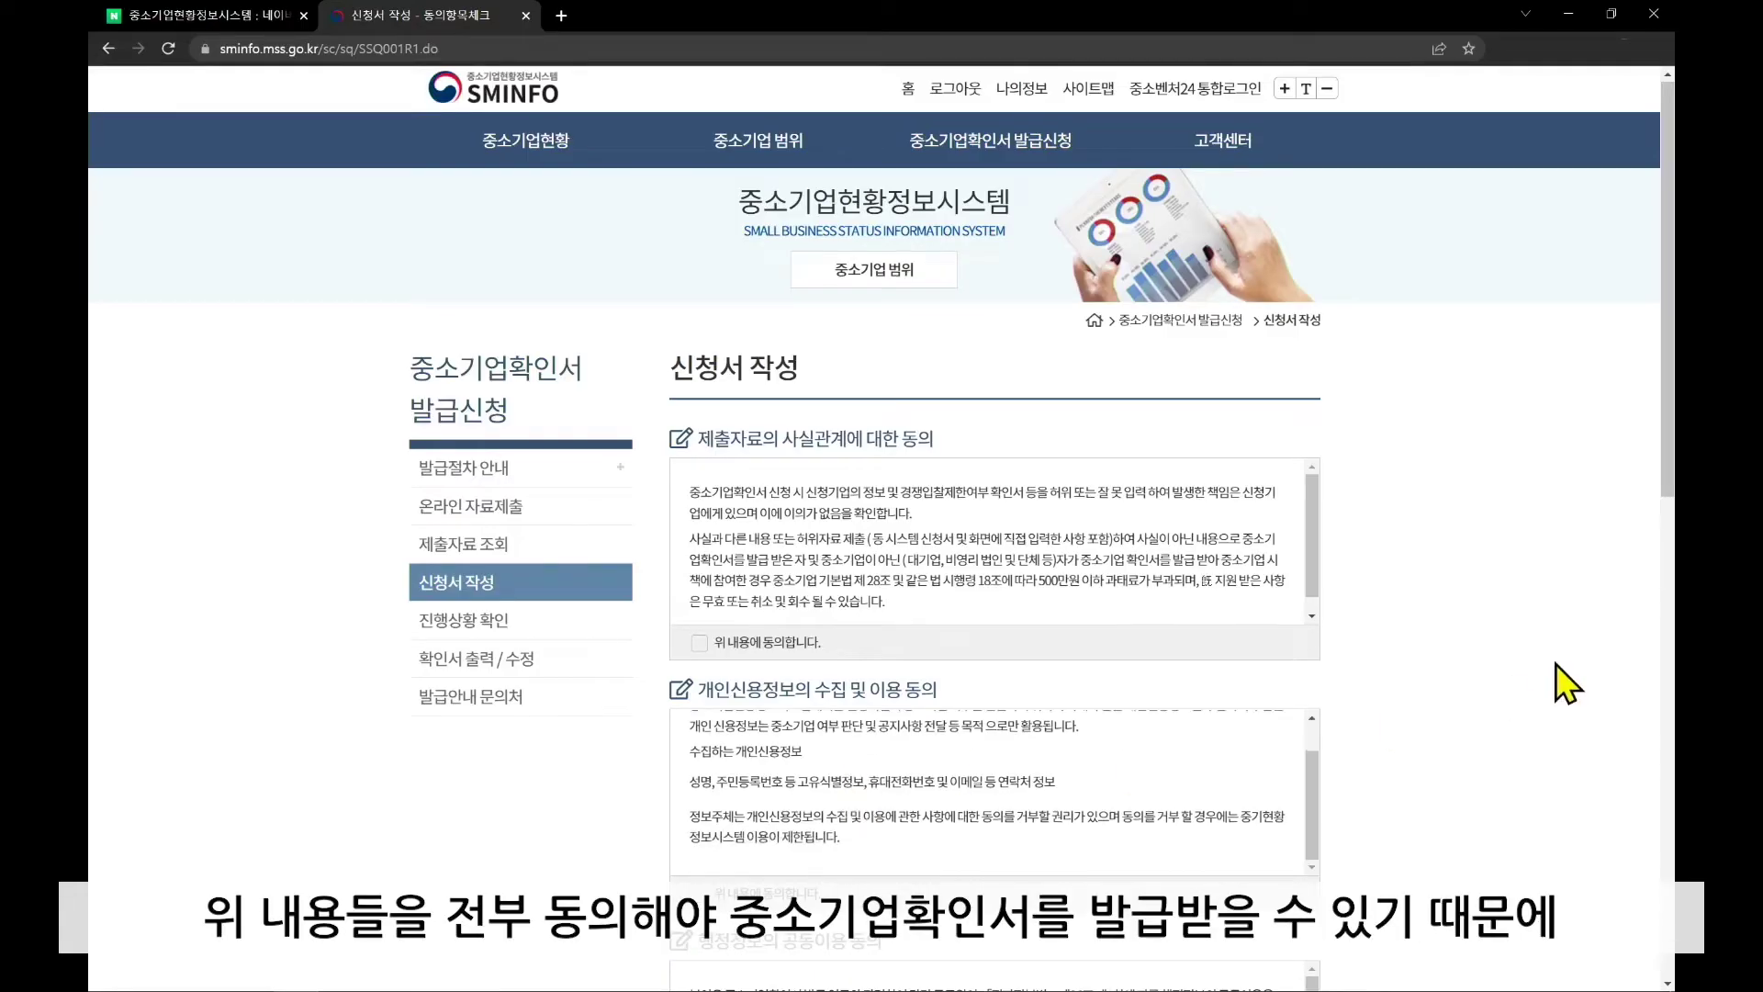
pyautogui.scroll(-10, 1555, 664)
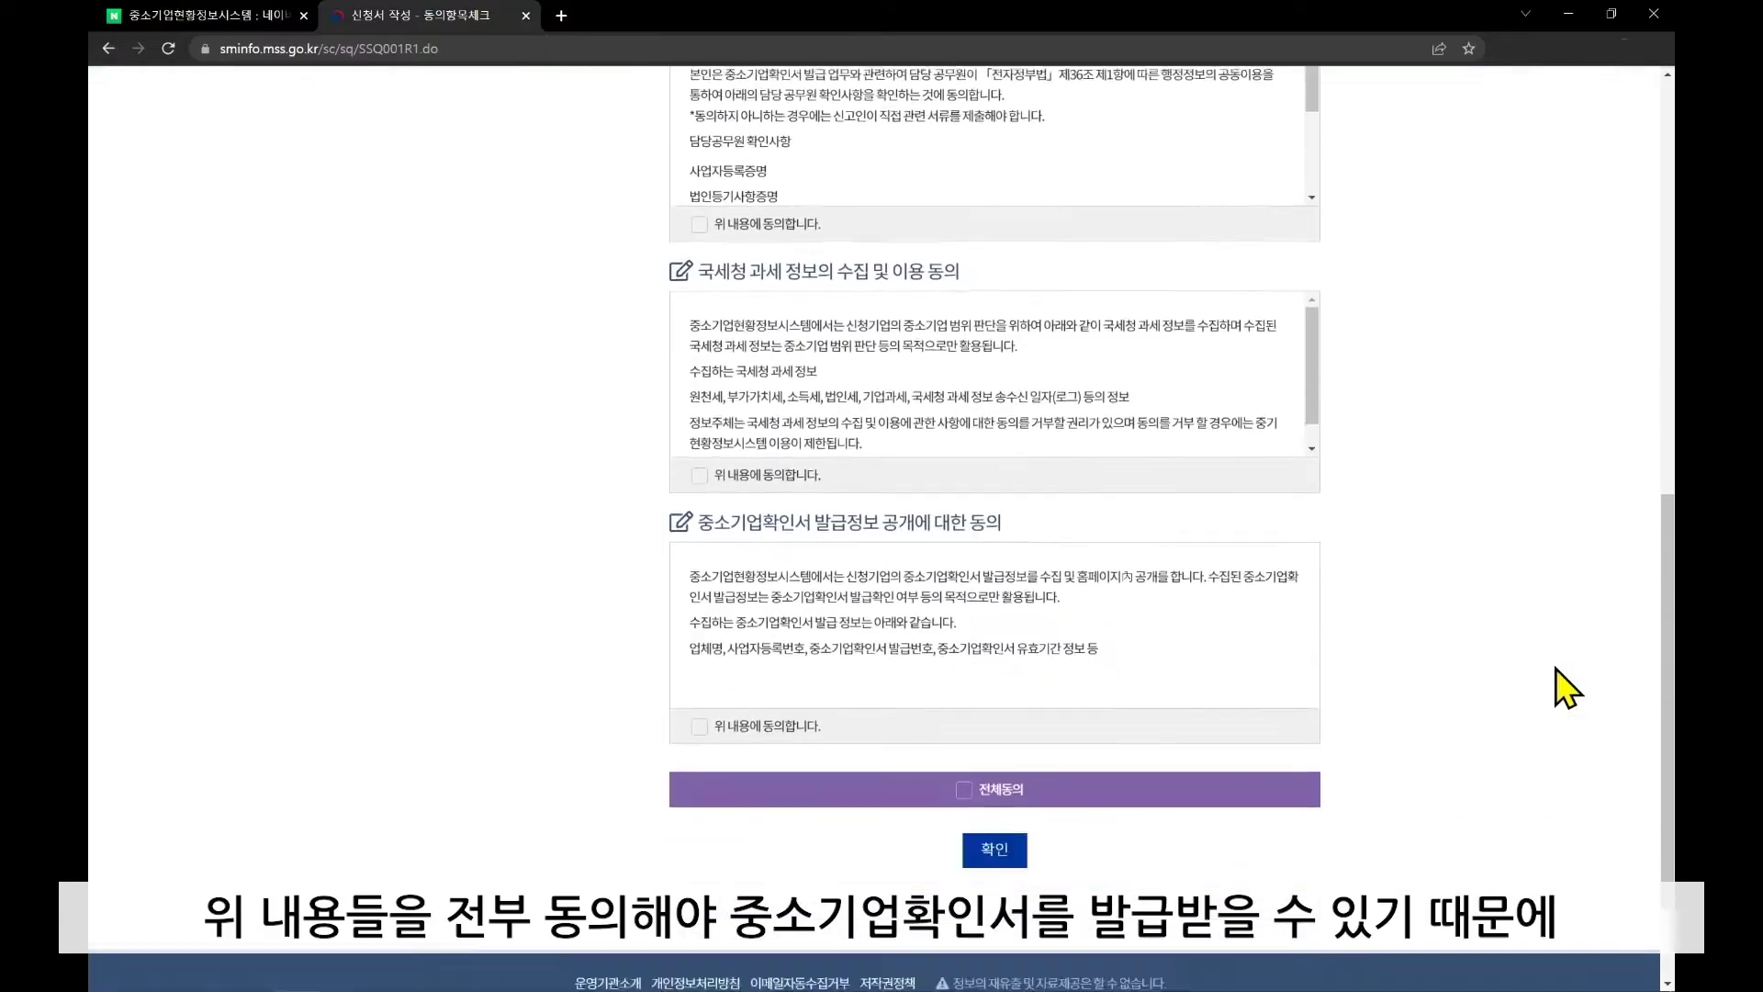
pyautogui.scroll(-1, 1555, 669)
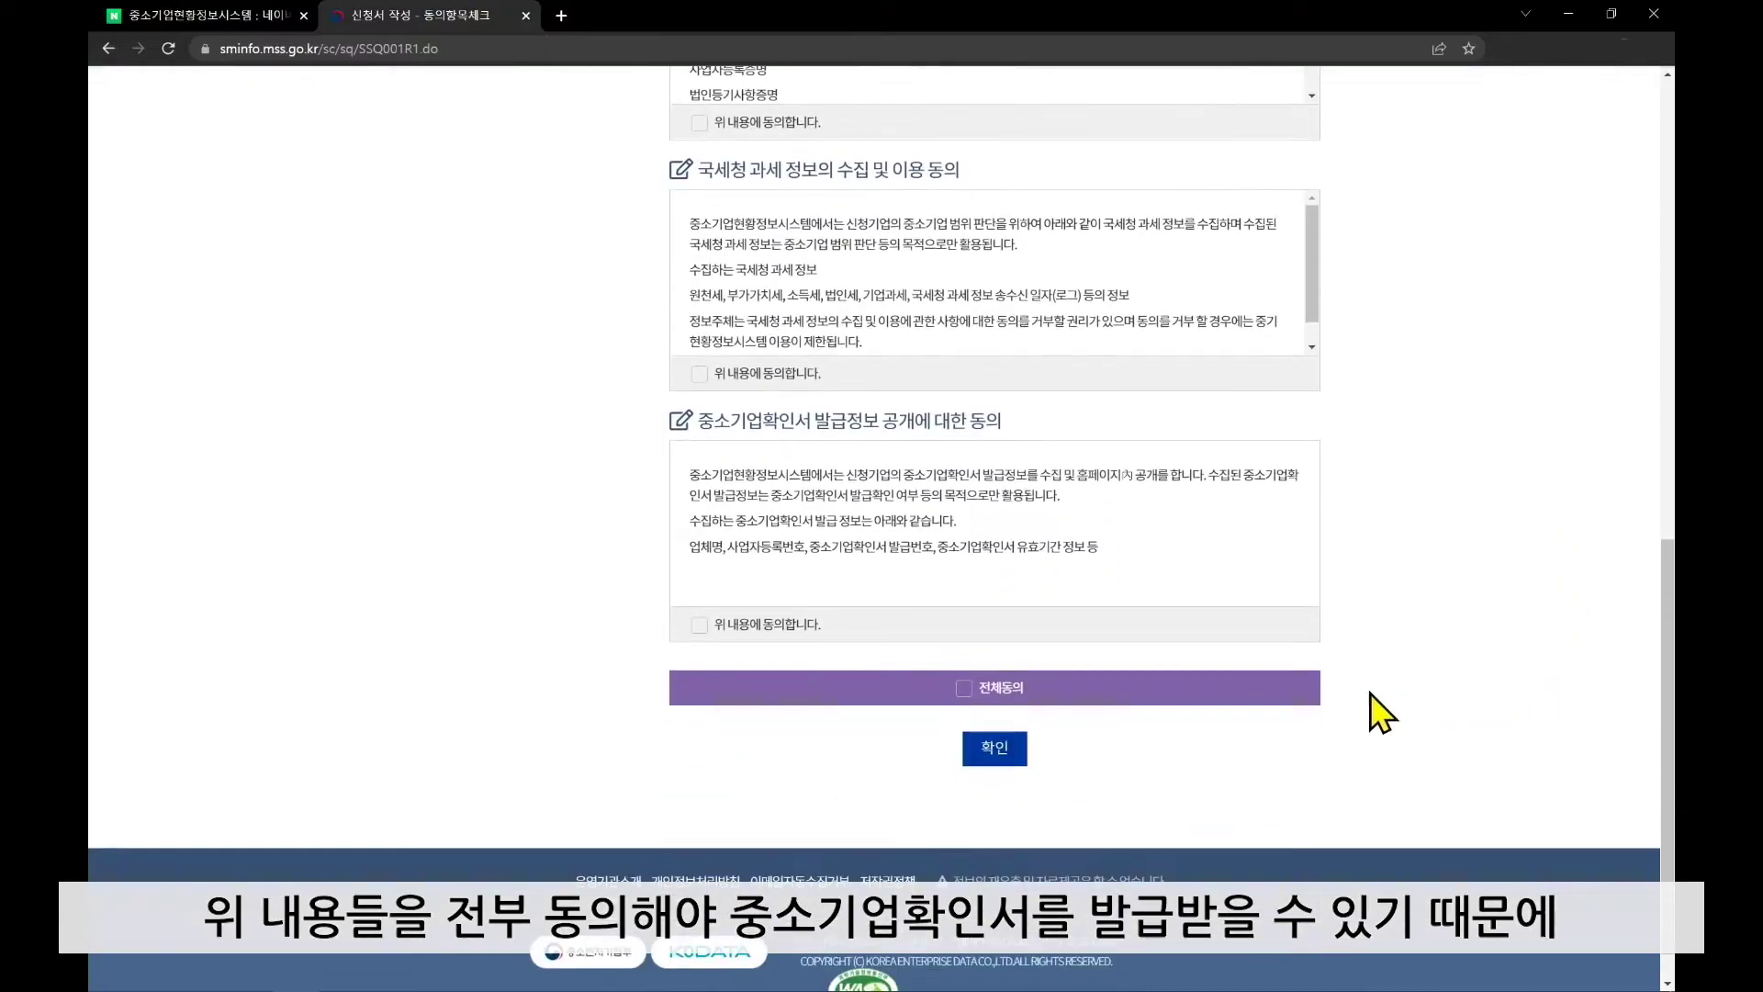
pyautogui.click(964, 689)
pyautogui.click(1007, 755)
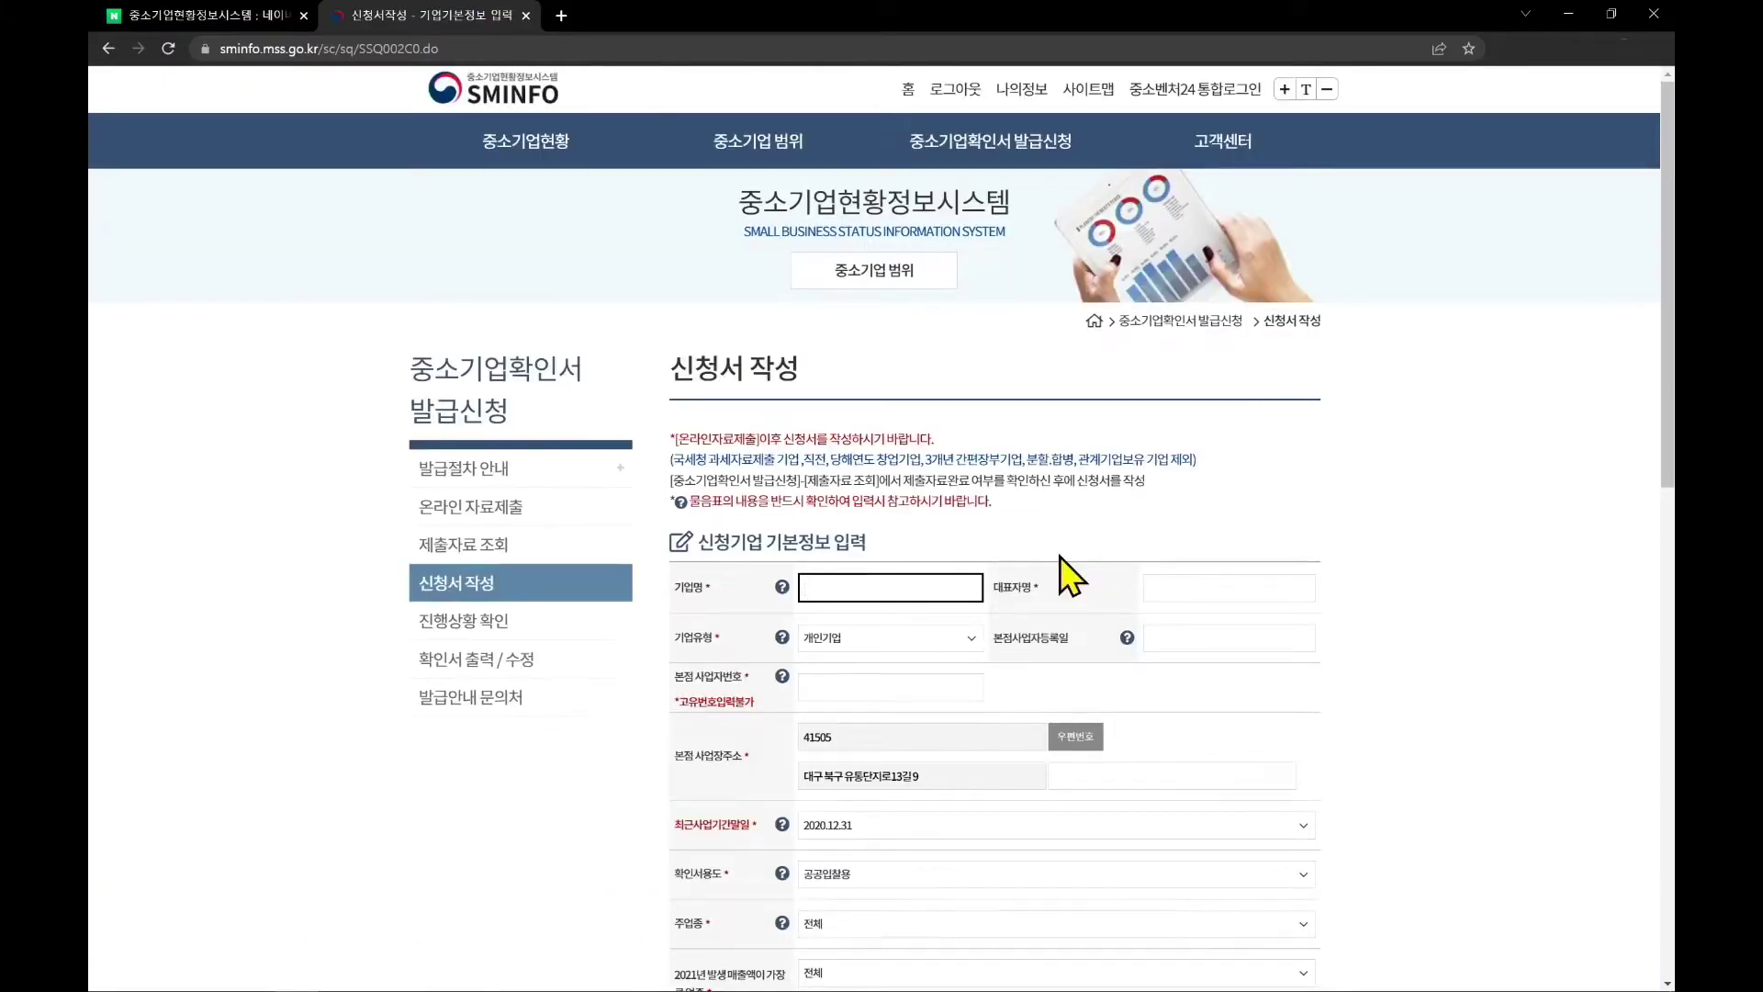
# Fill 기업명 with 소담스퀘어 대구 and enter the representative's name
pyautogui.click(971, 585)
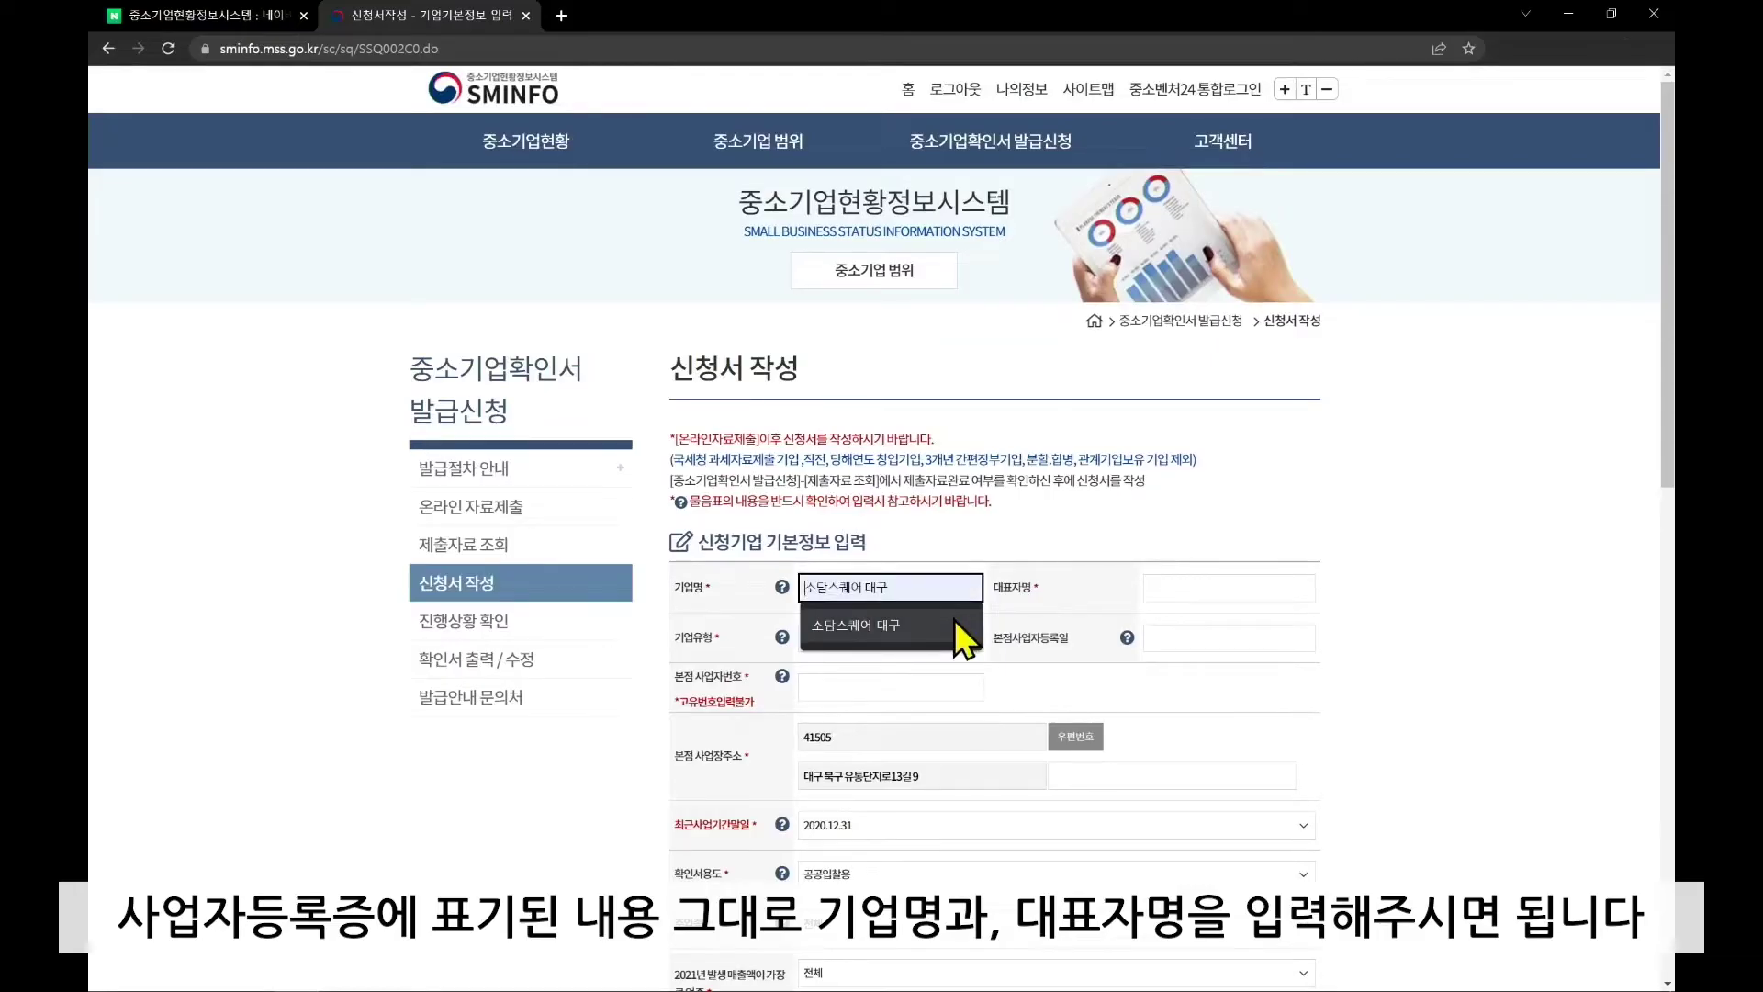
pyautogui.click(955, 619)
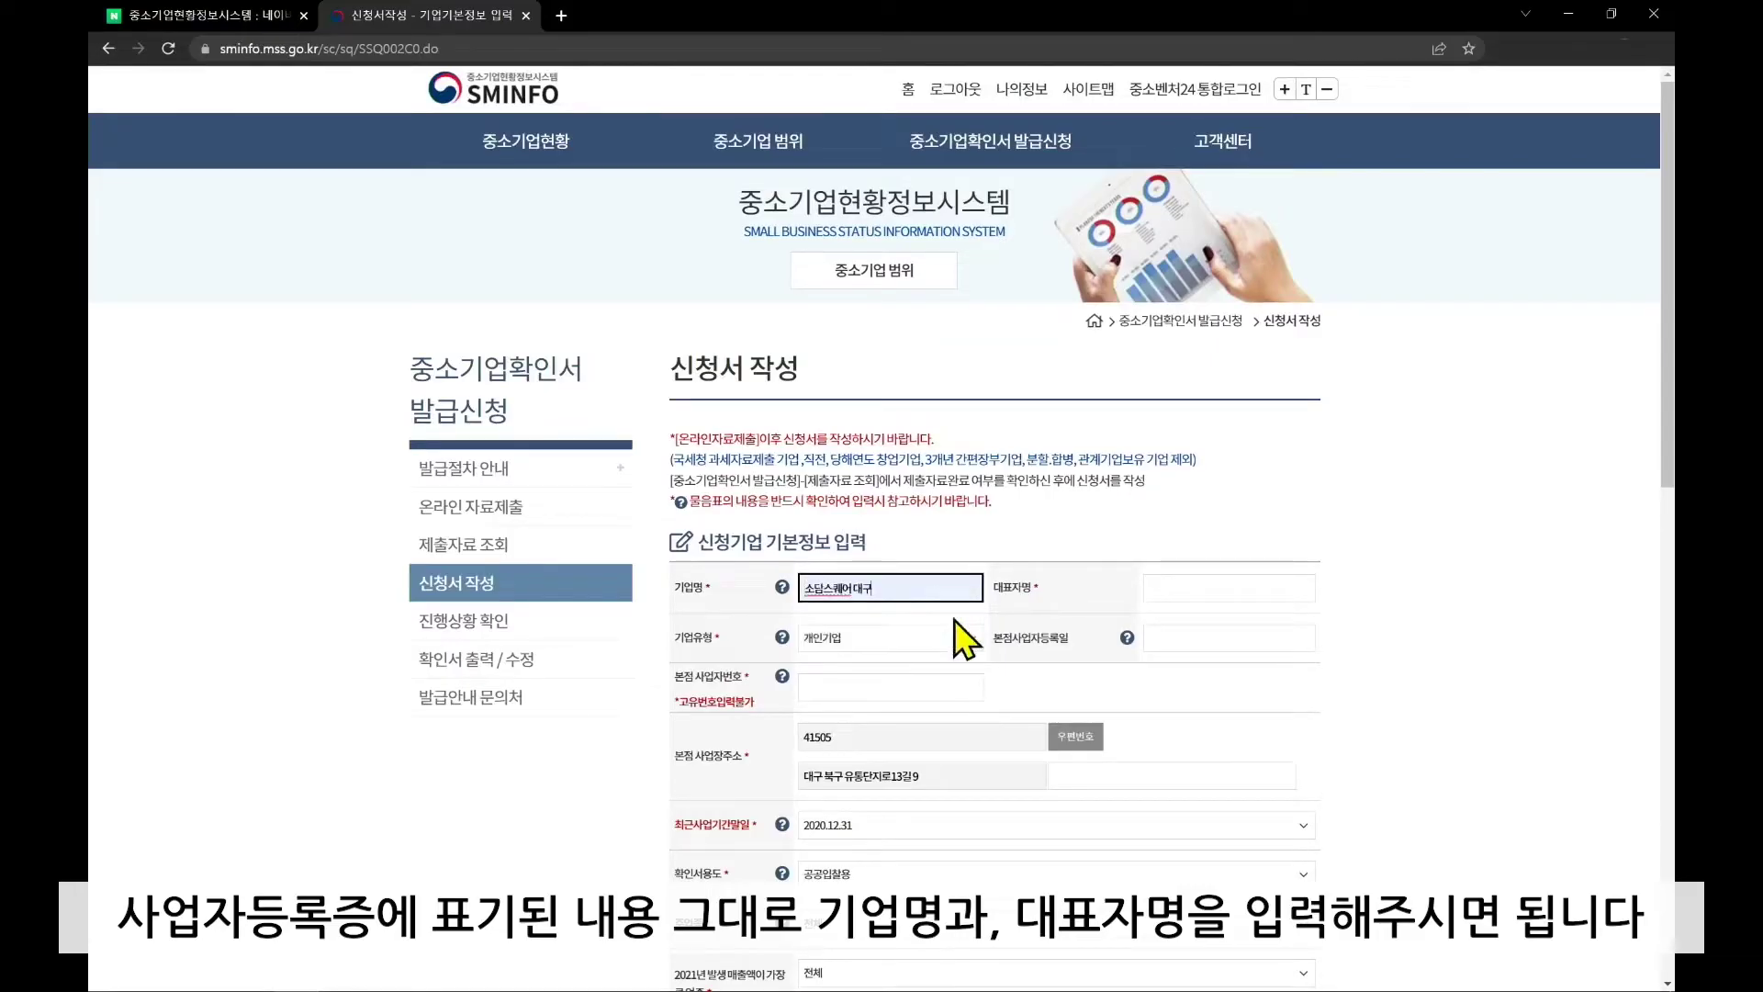
pyautogui.click(1217, 586)
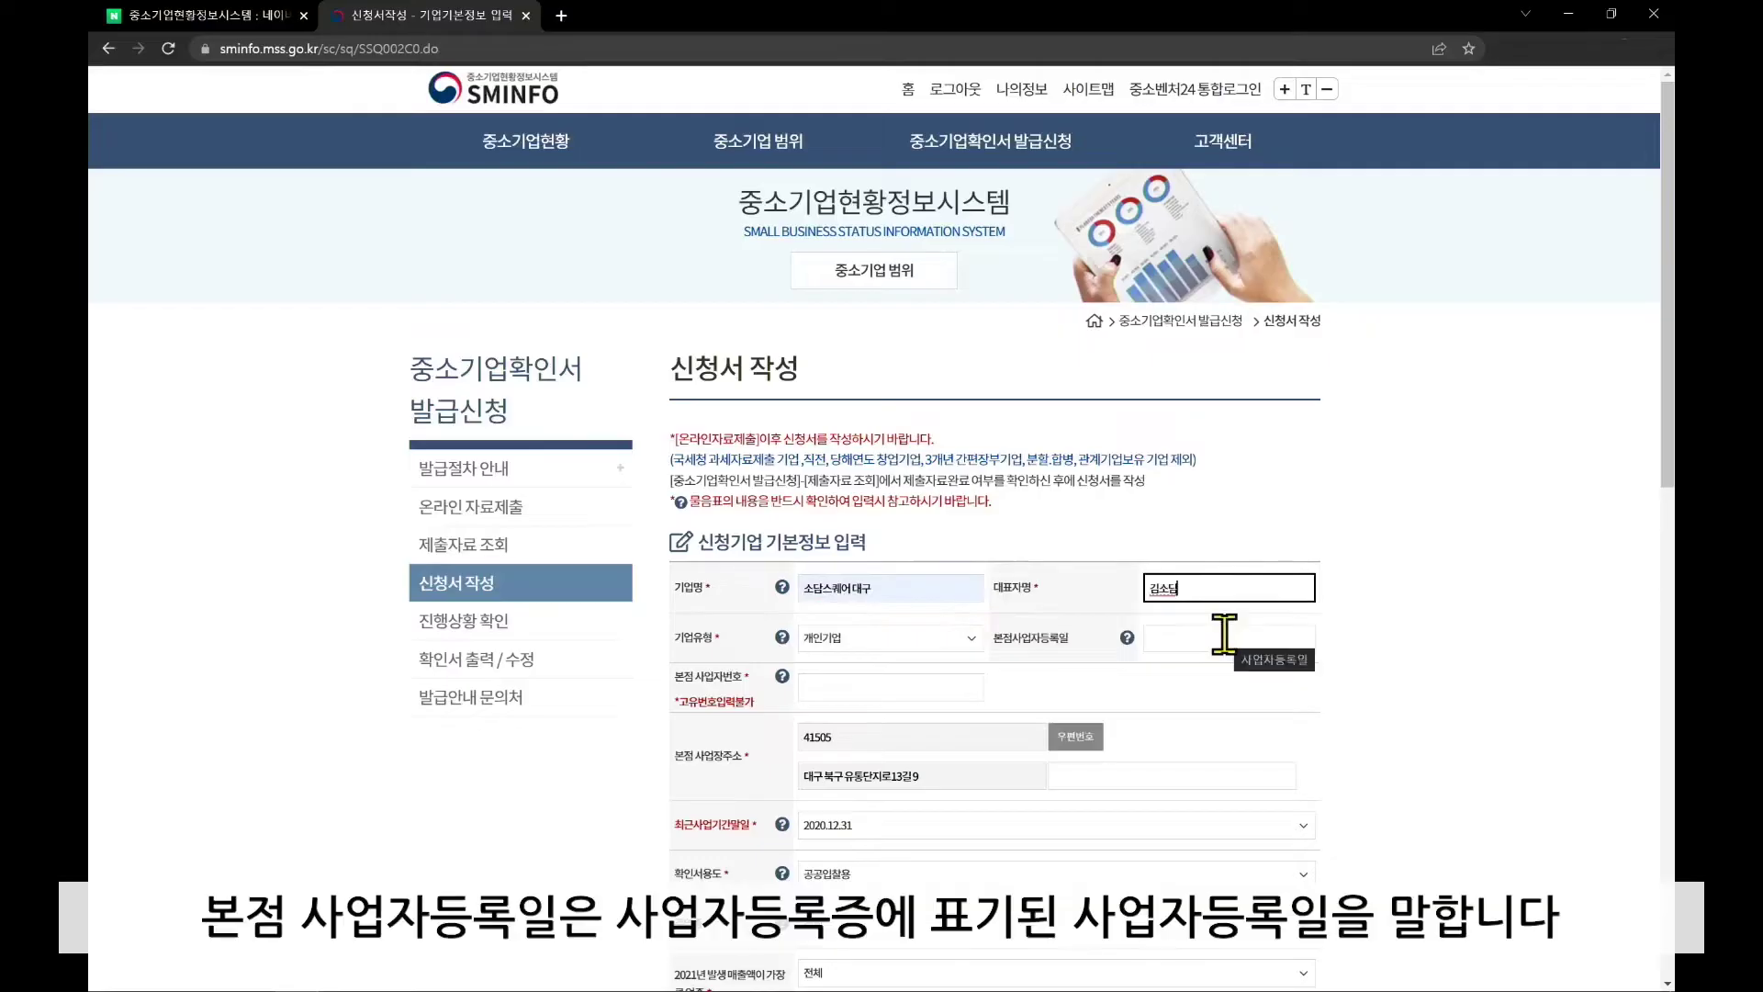
# Set 본점사업자등록일 to 2021-09-18 and begin entering the business registration number
pyautogui.click(1224, 634)
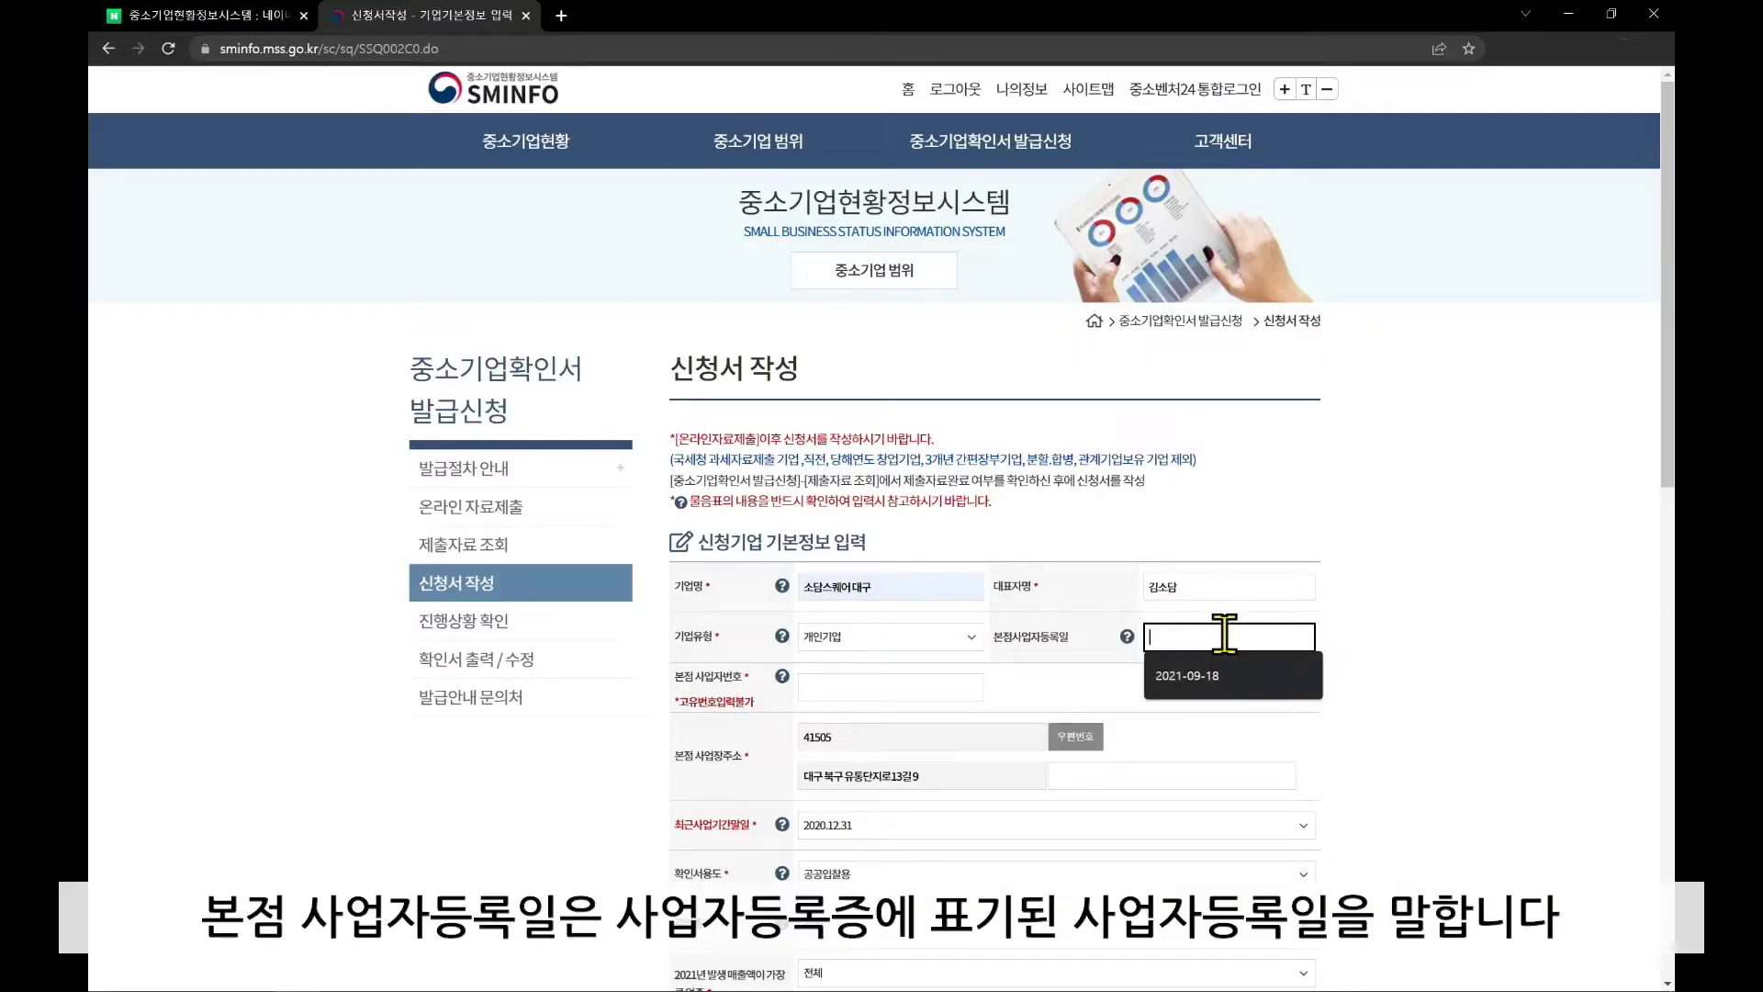
pyautogui.click(1126, 635)
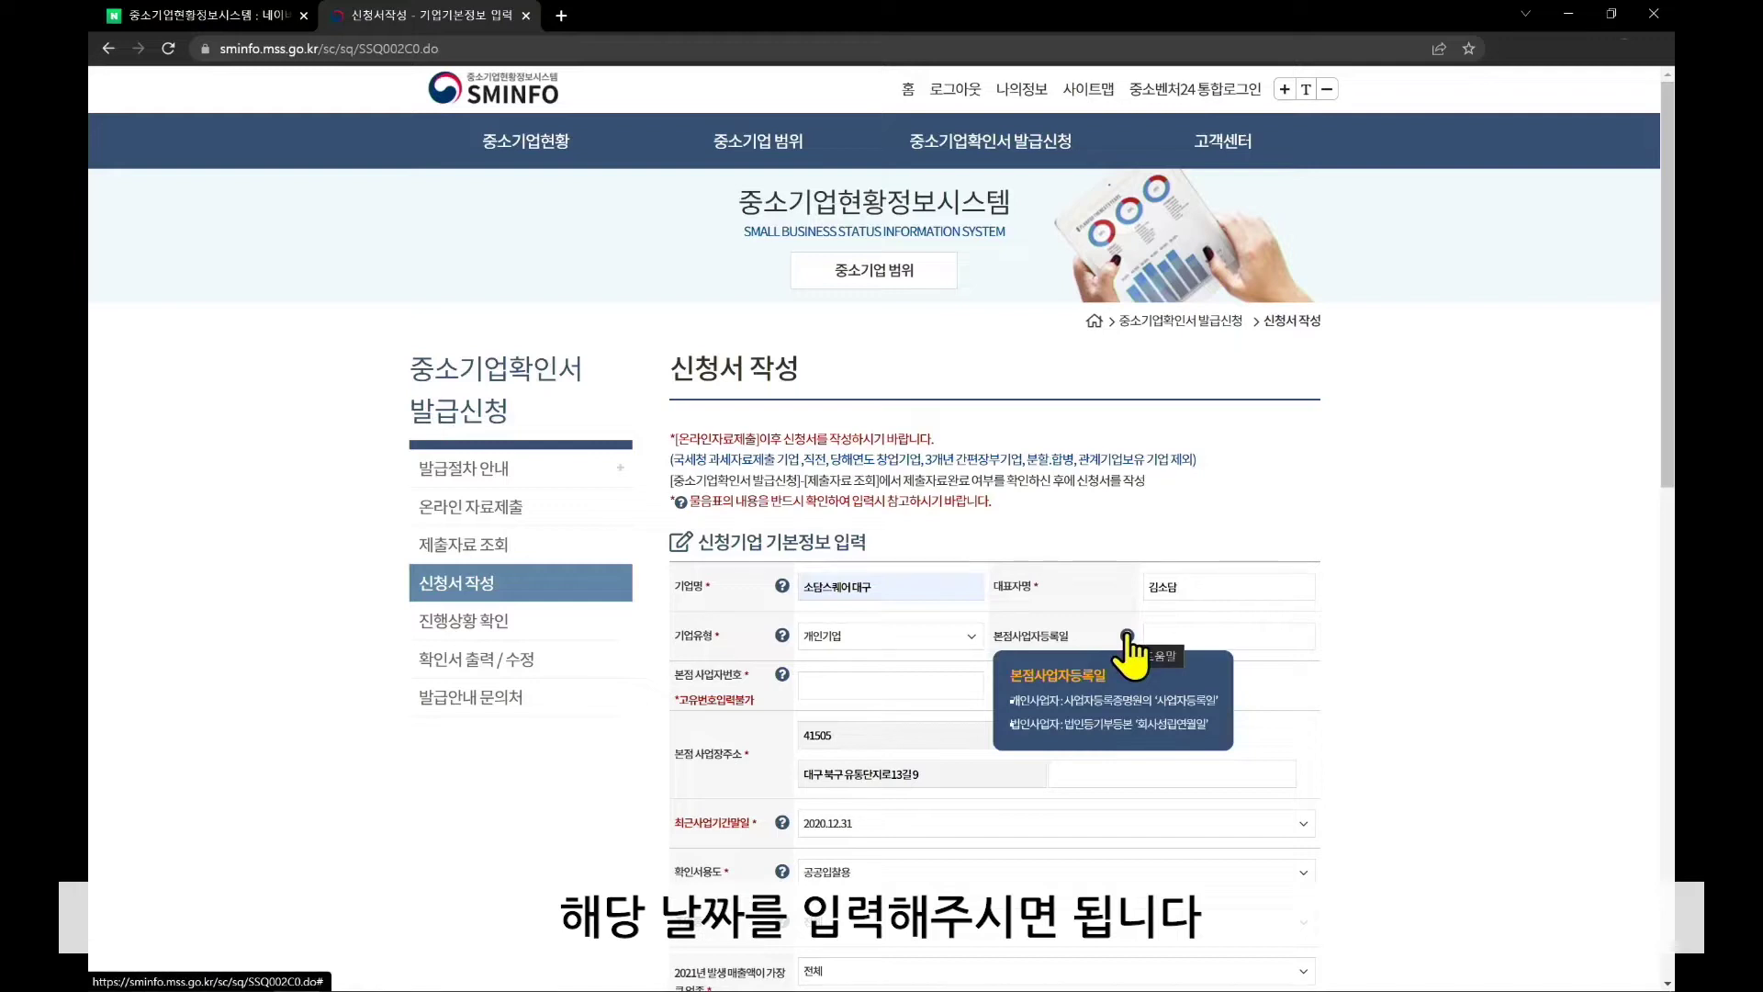
pyautogui.click(1159, 640)
pyautogui.scroll(-2, 1165, 649)
pyautogui.write('2021')
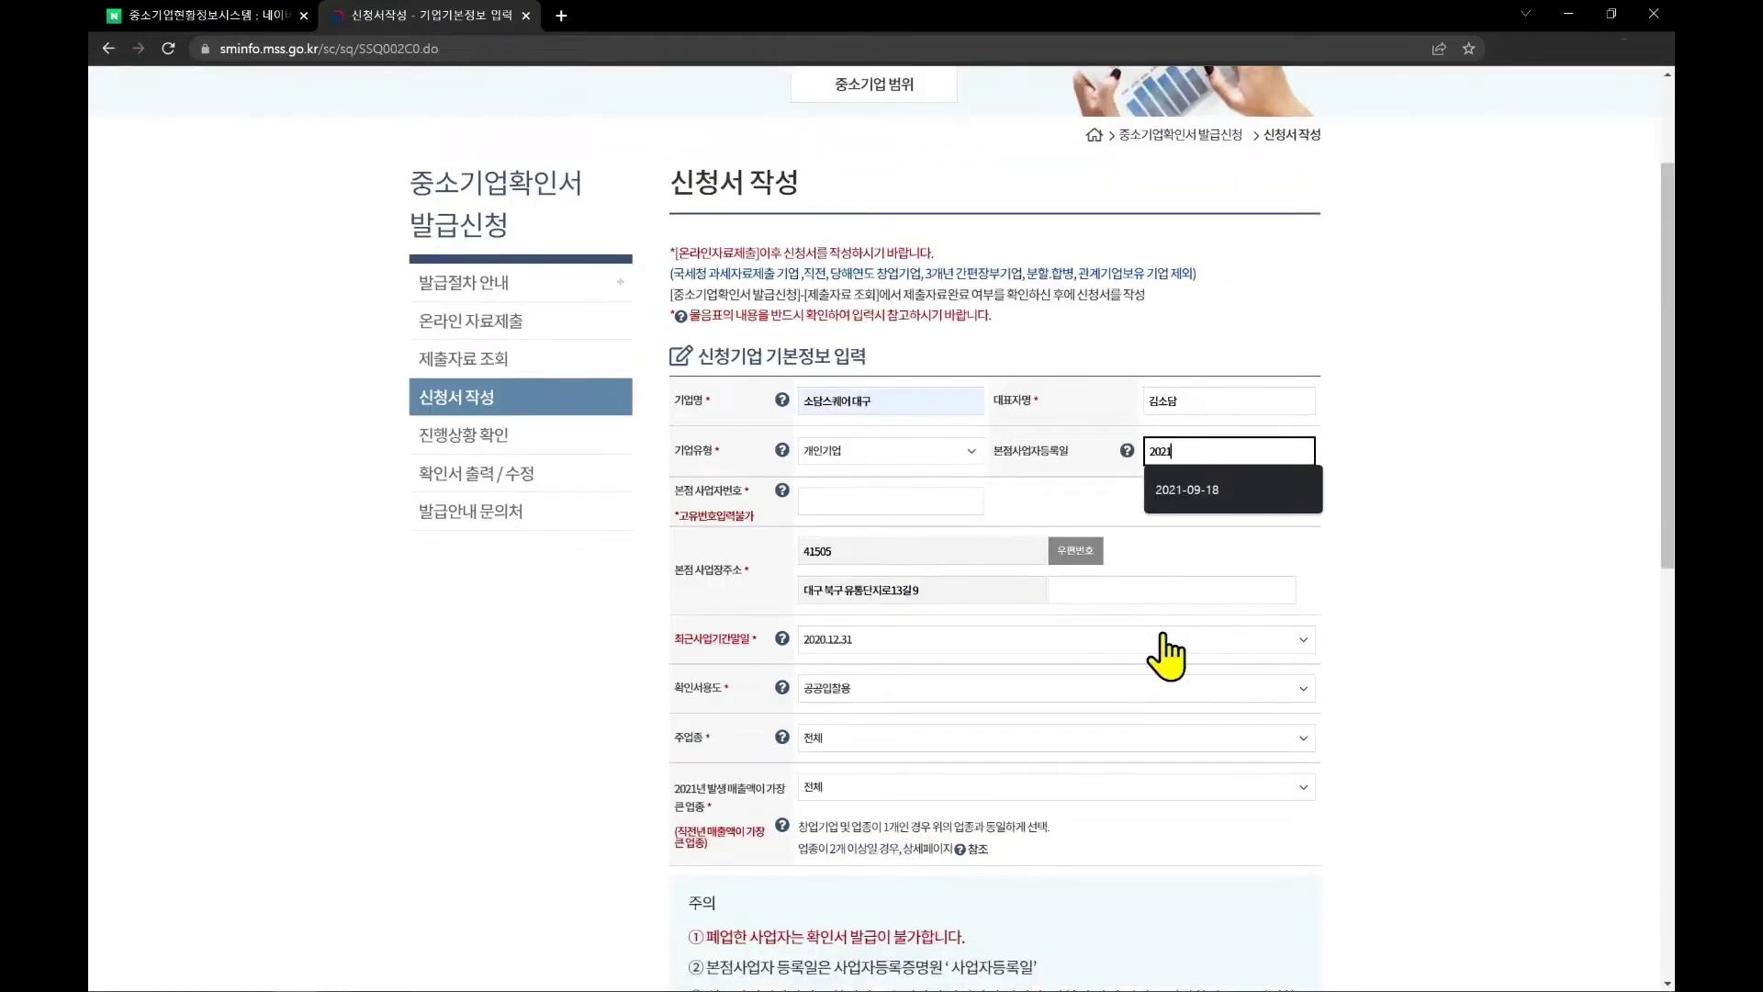
pyautogui.write('-09-18')
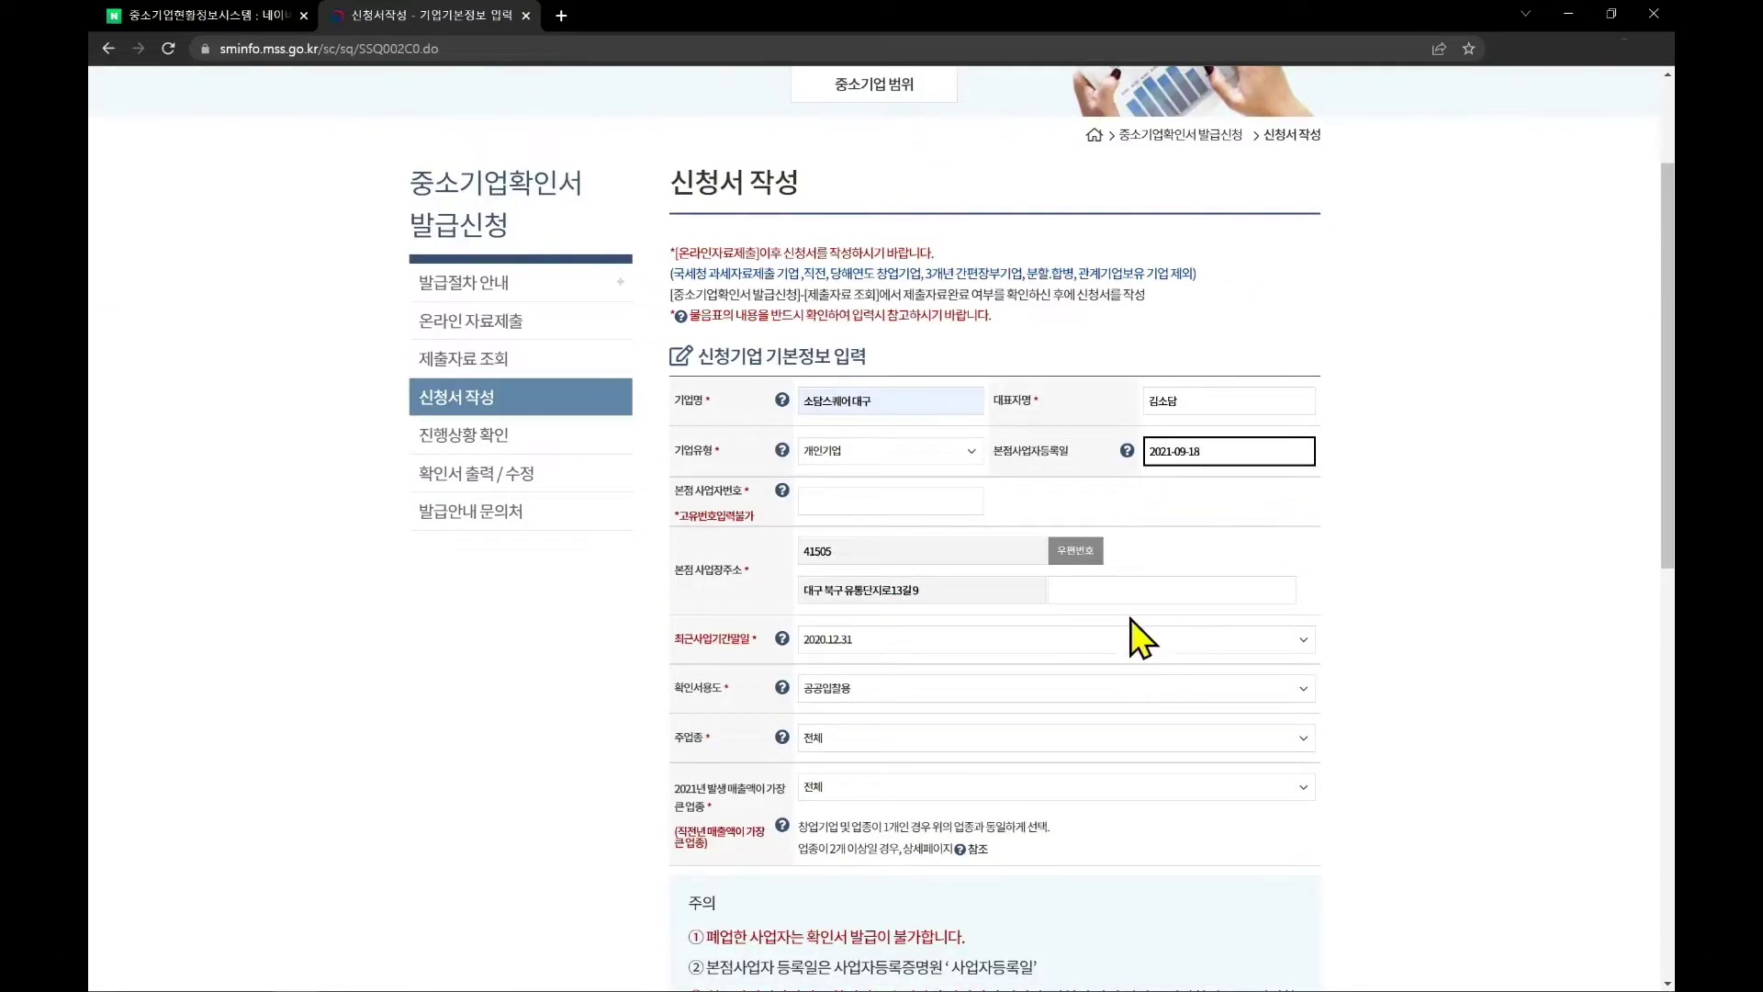
pyautogui.click(922, 503)
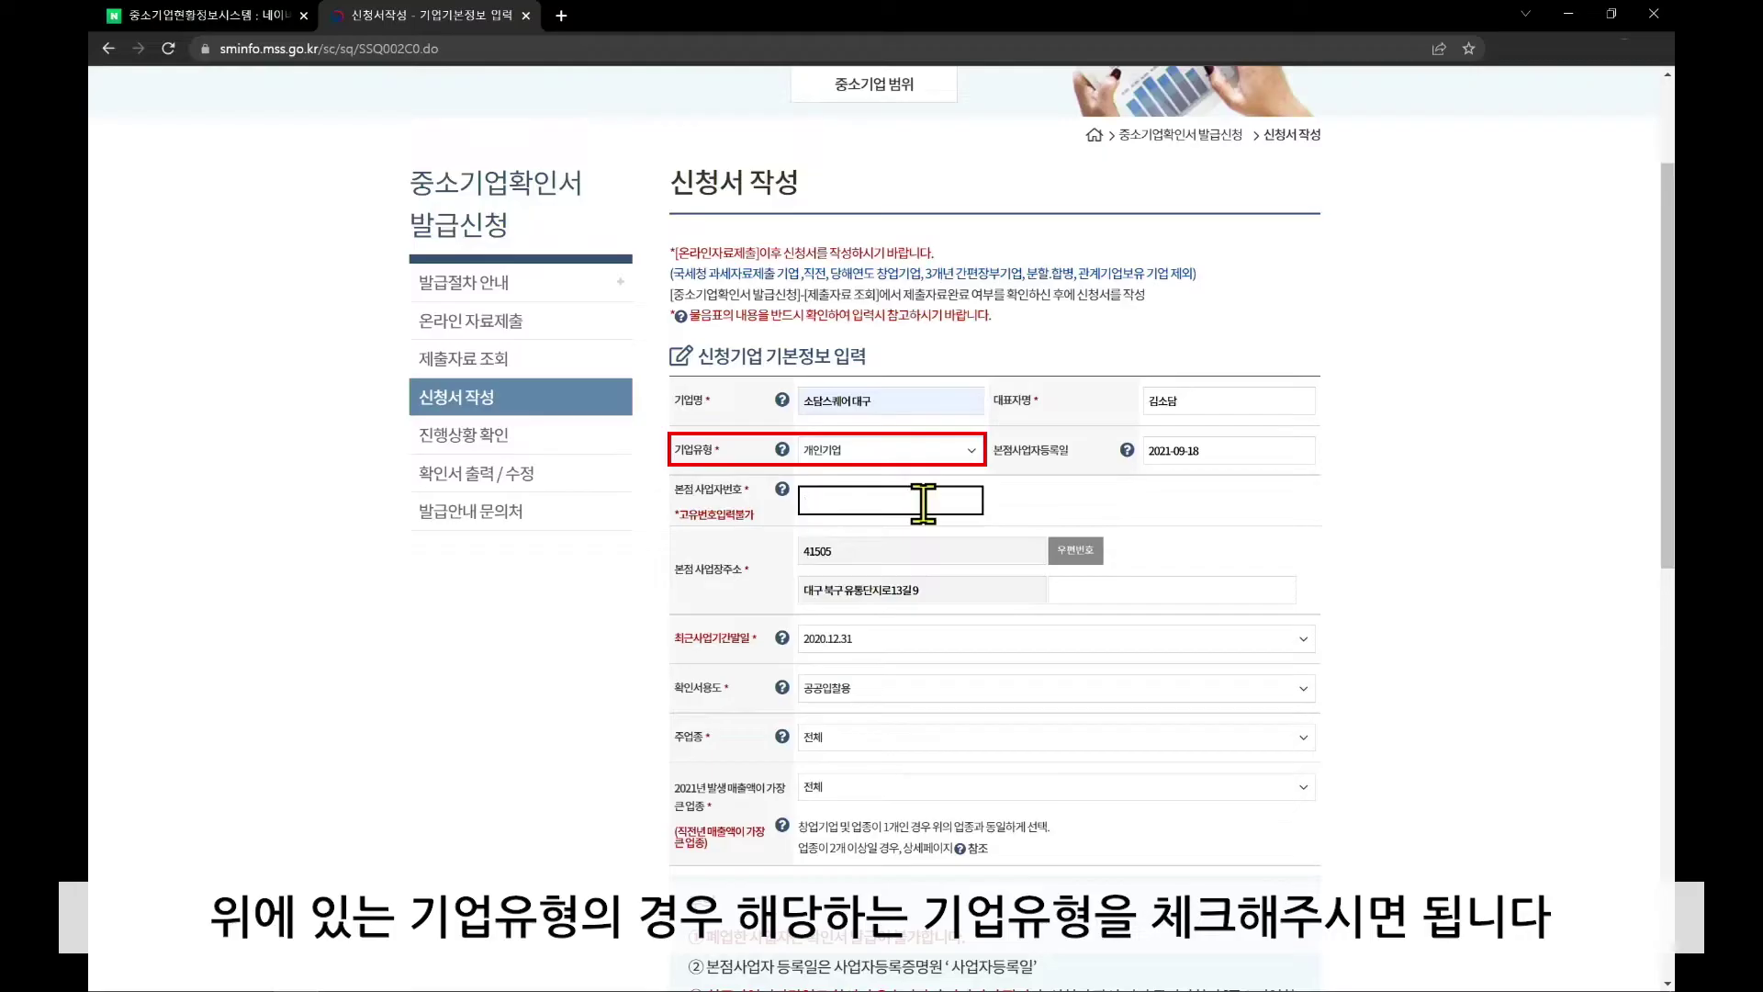
pyautogui.write('502-')
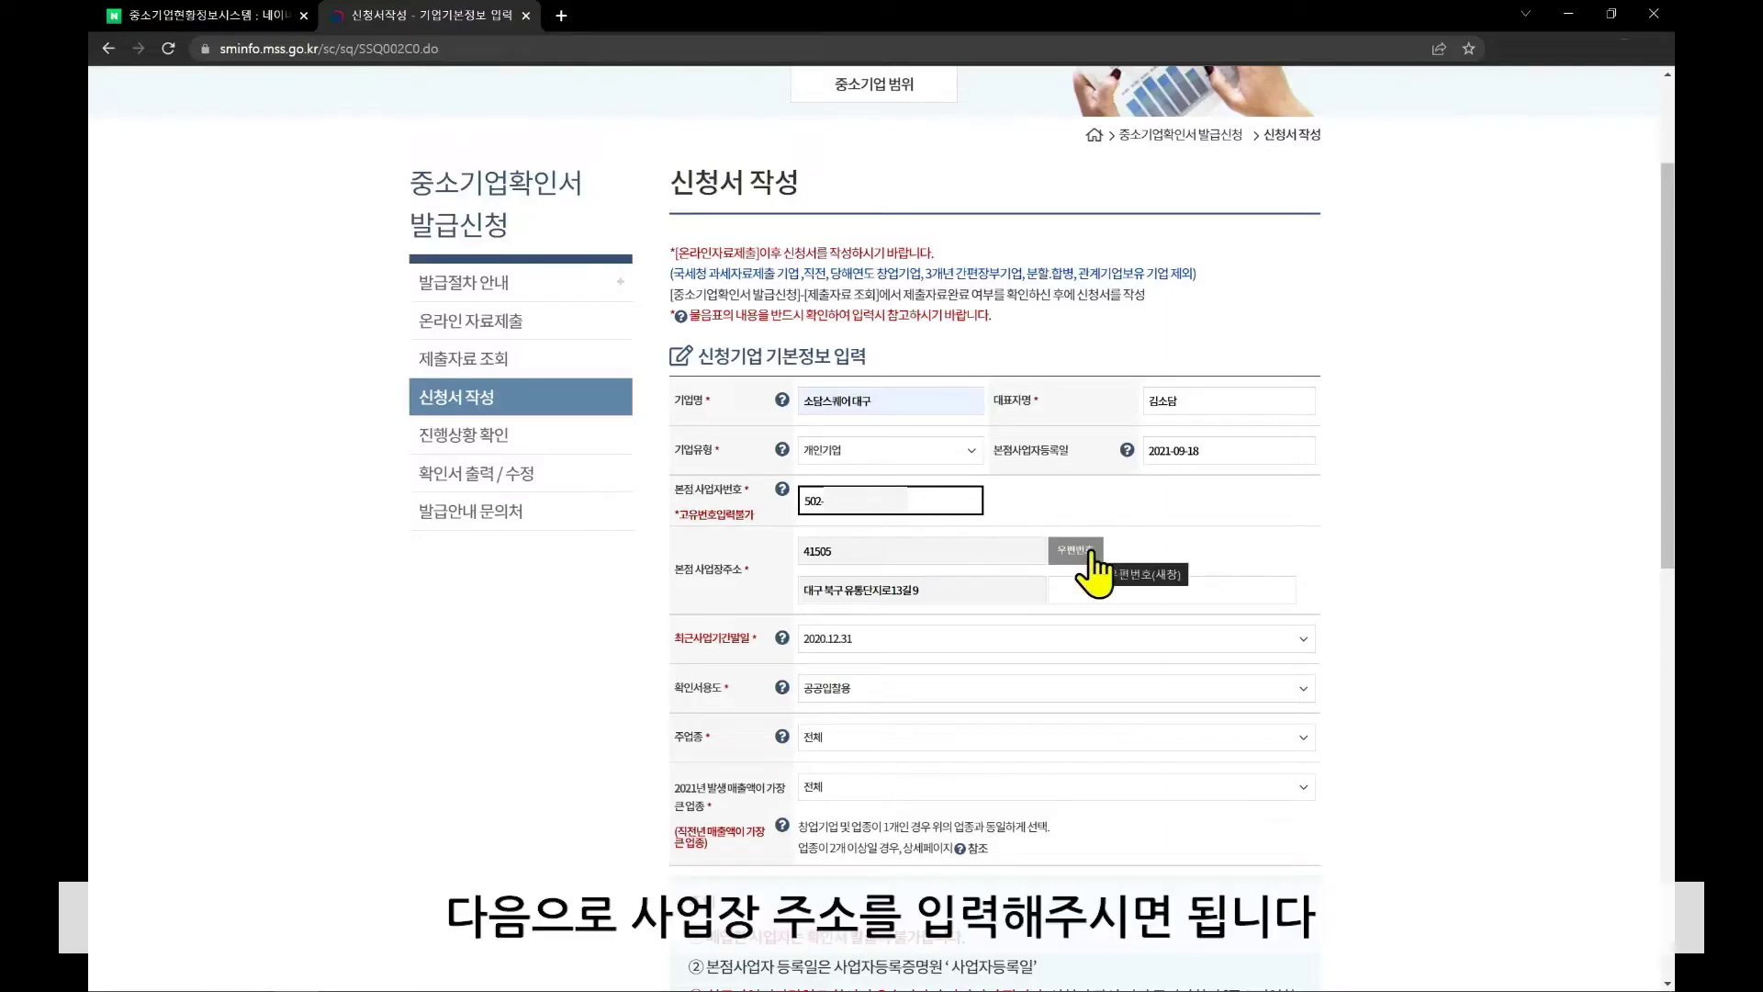
# Enter the detailed business address and set the latest fiscal period end to 2021.12.31
pyautogui.click(1182, 587)
pyautogui.write('2층 소담스퀘어')
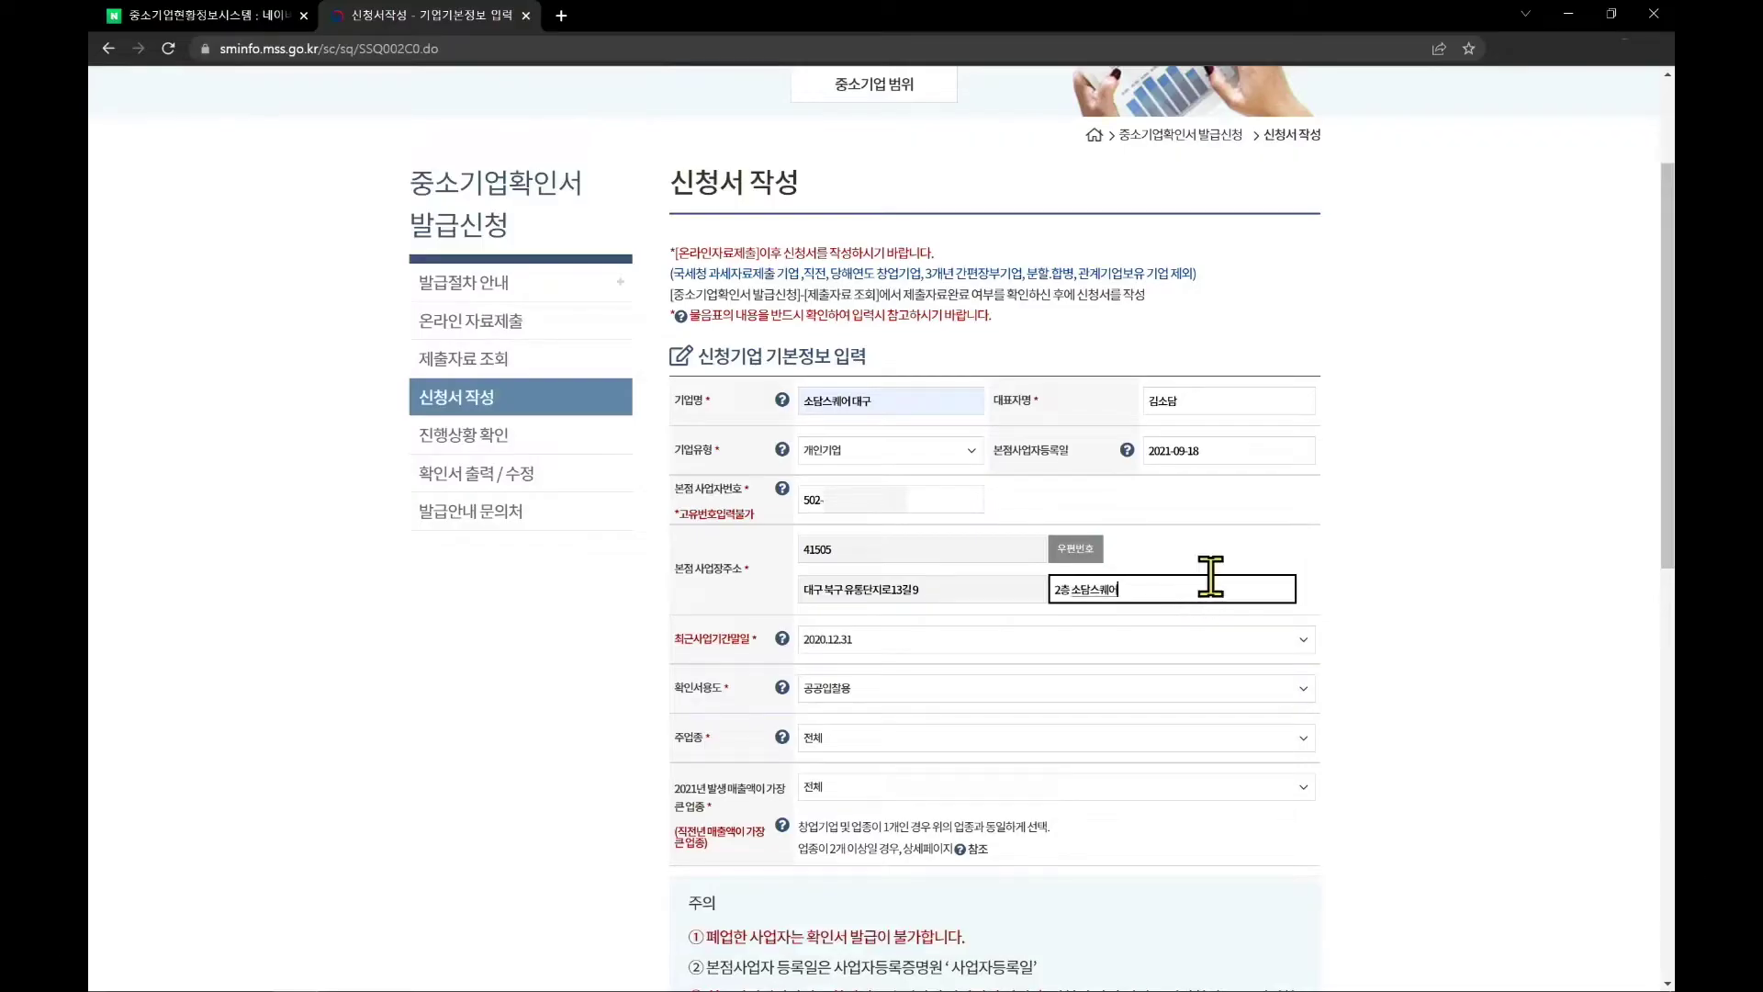
pyautogui.click(1341, 619)
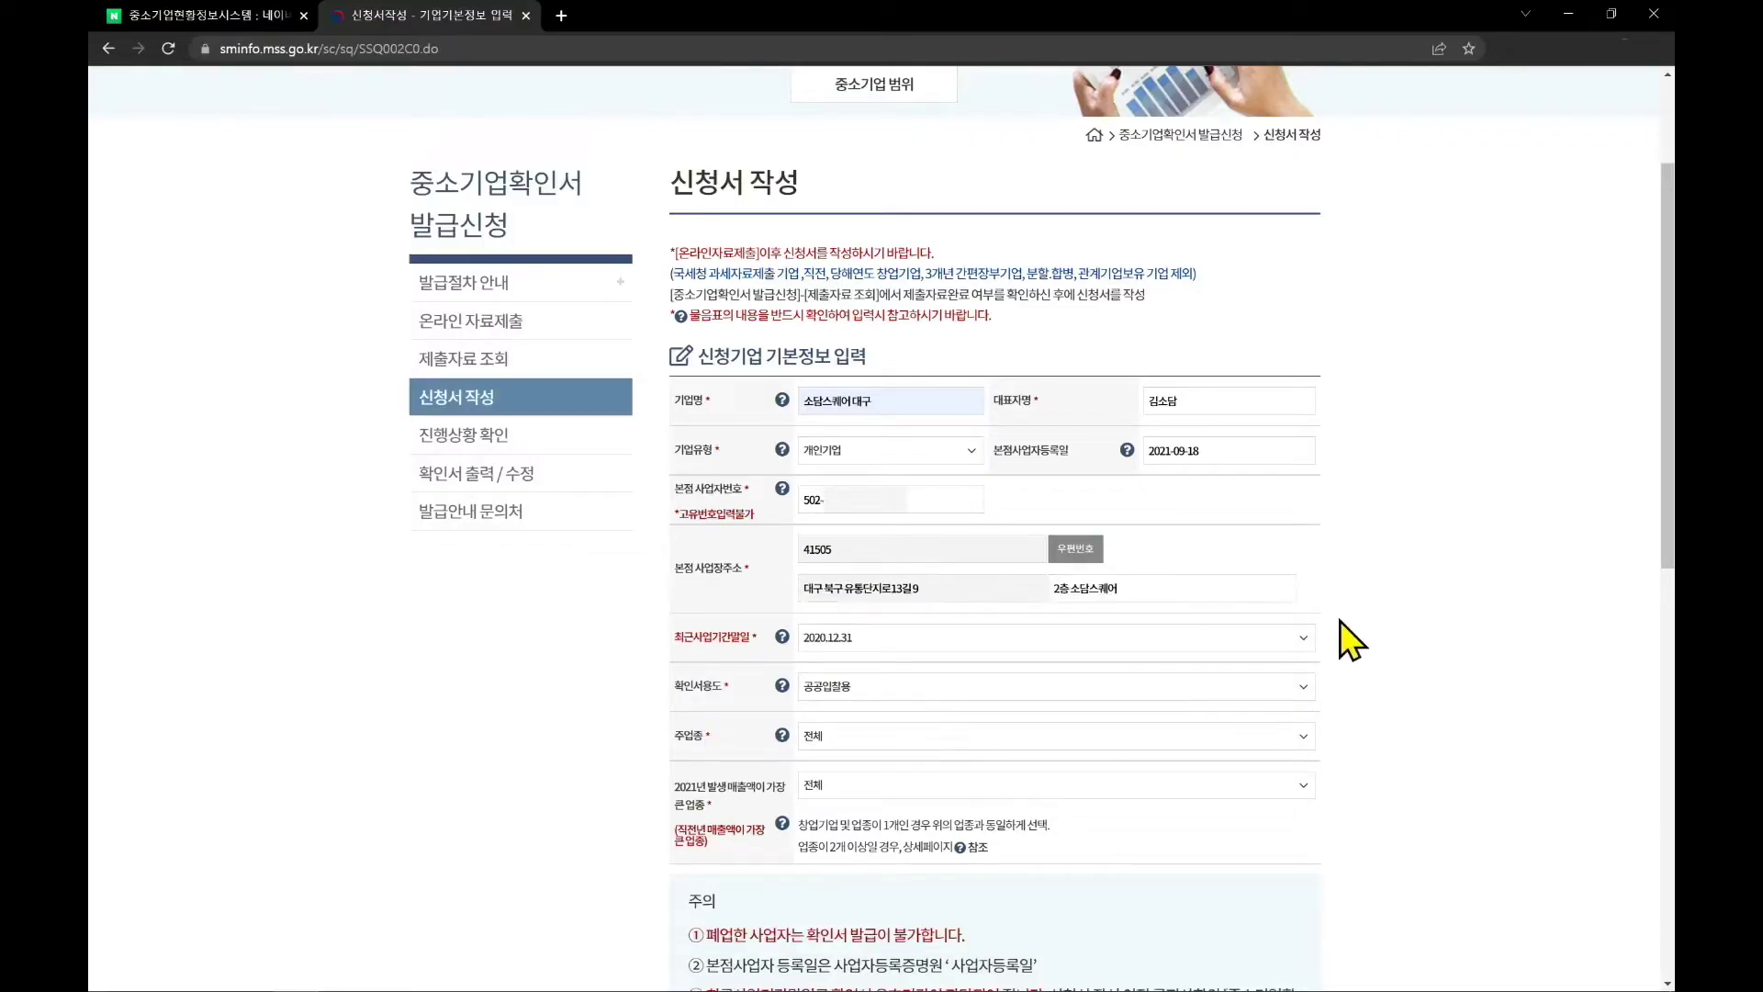
pyautogui.click(1297, 639)
pyautogui.click(1182, 670)
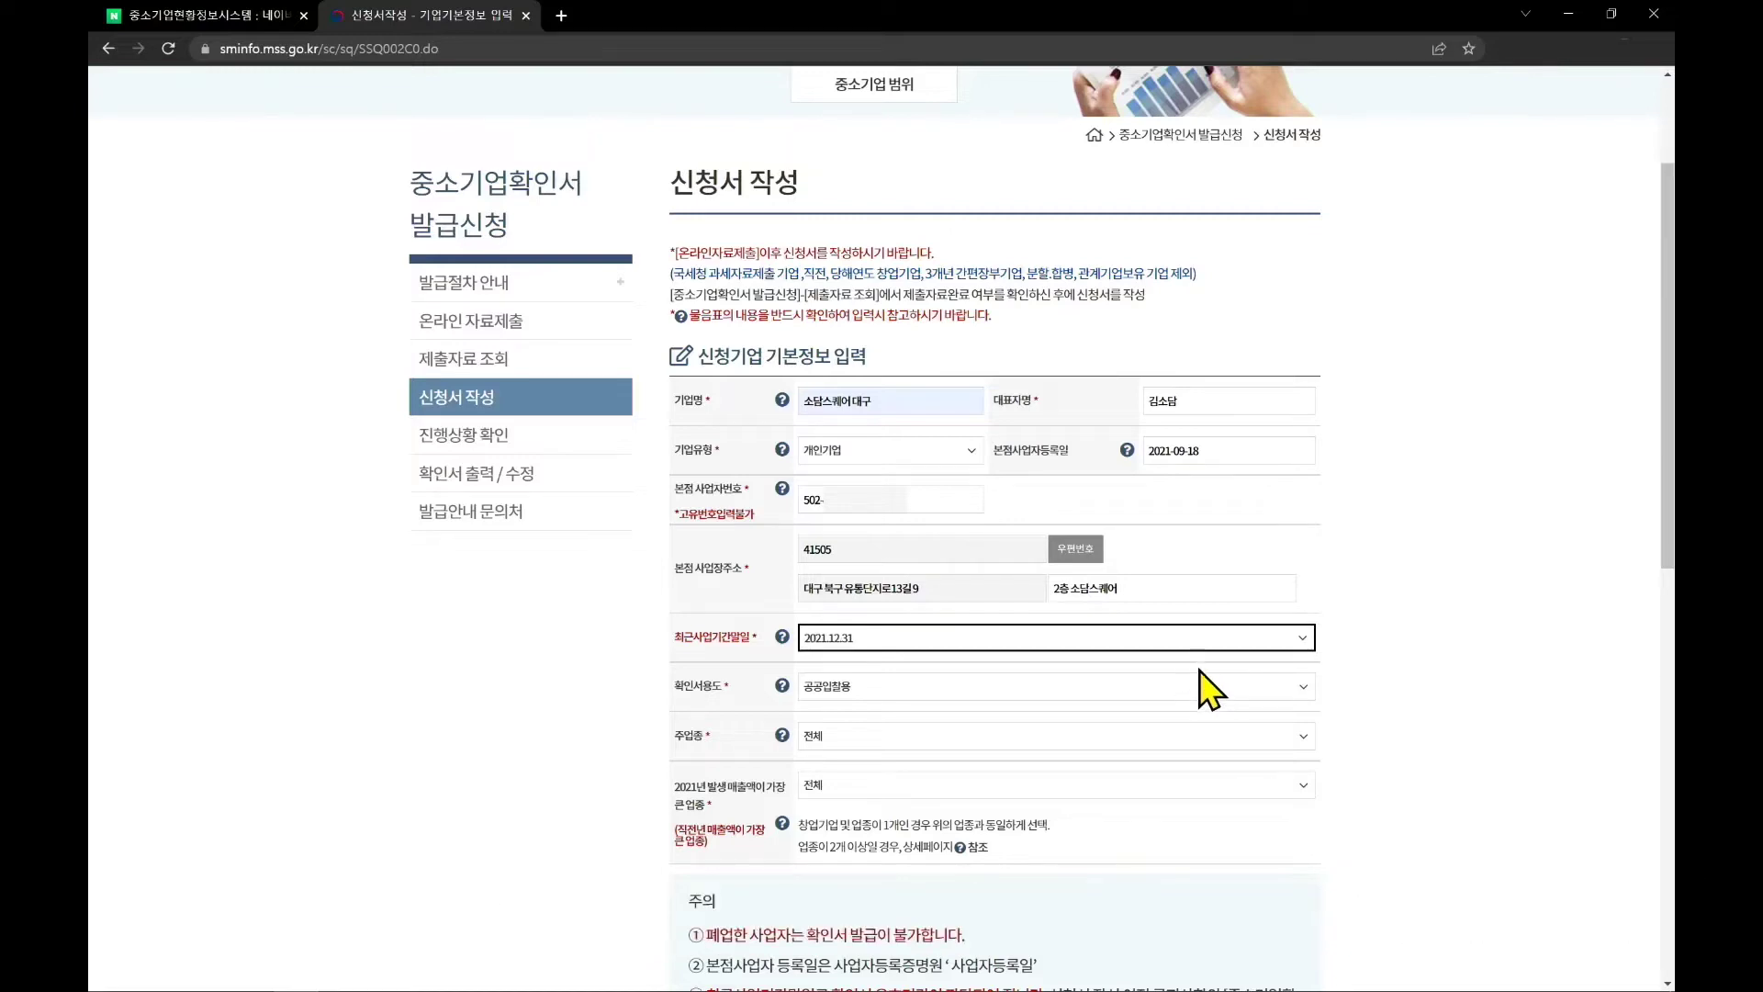
# Set the 2021 top-revenue industry to C10 and 주업종 to C11 - 음료 제조업
pyautogui.scroll(-2, 1198, 698)
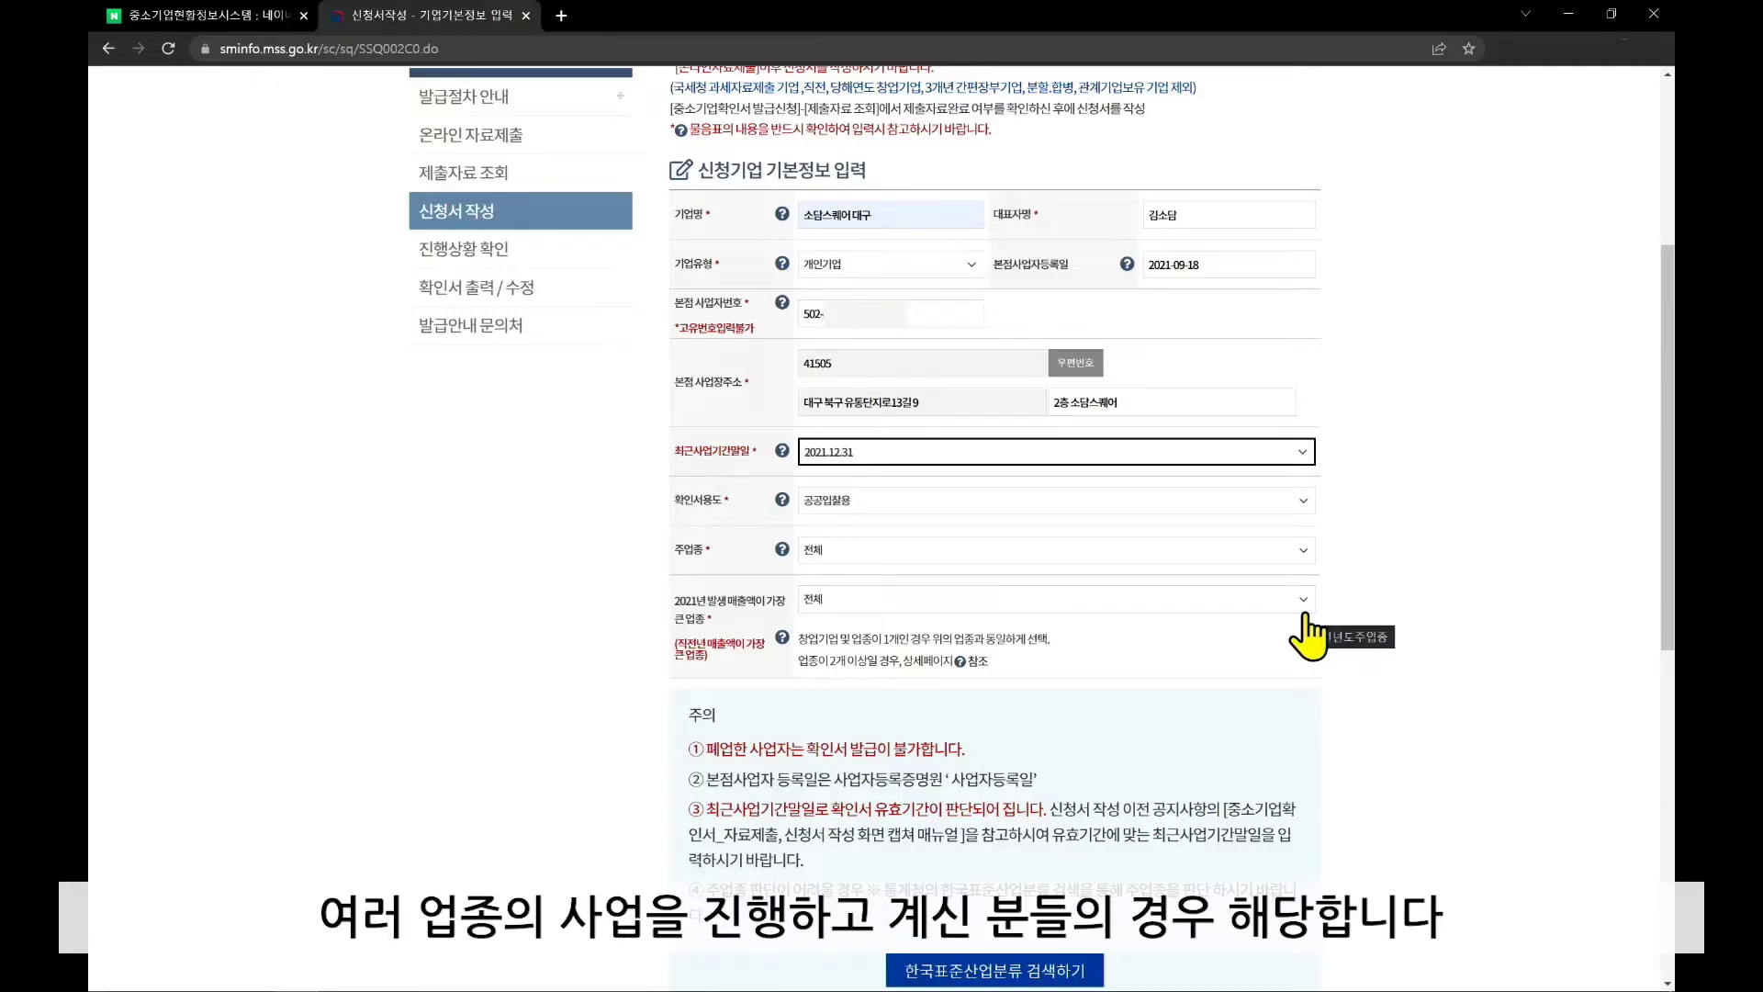
pyautogui.click(1305, 599)
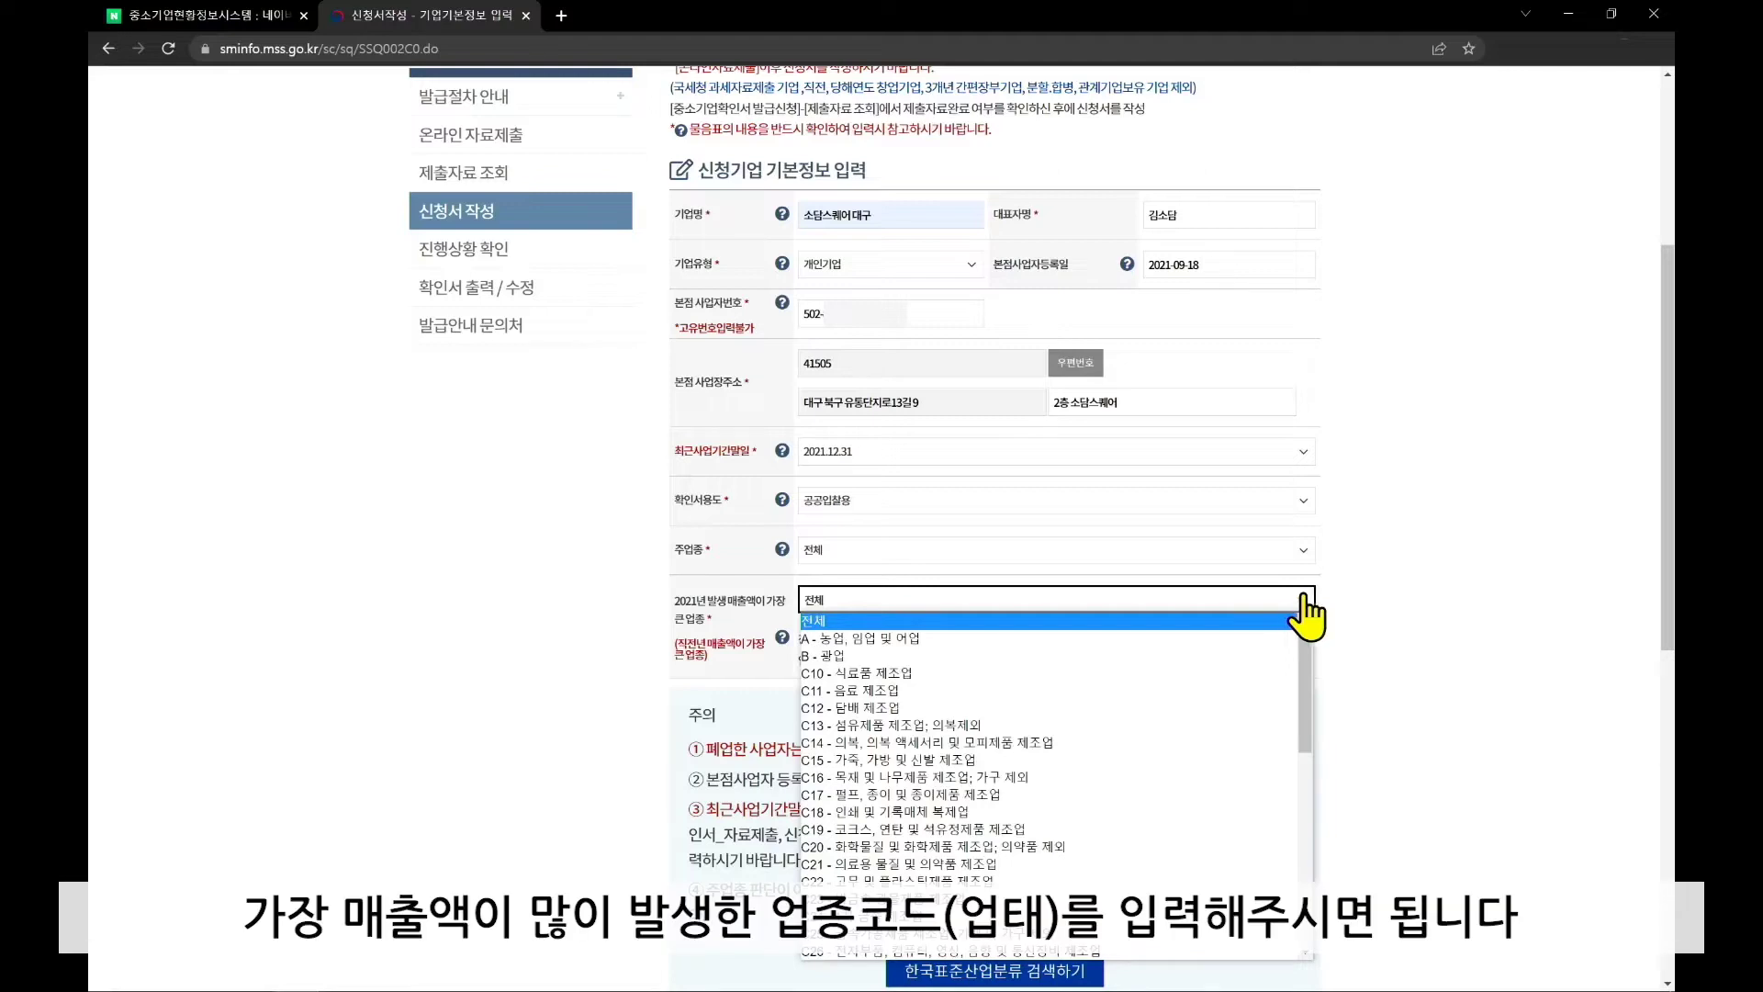
pyautogui.click(1187, 675)
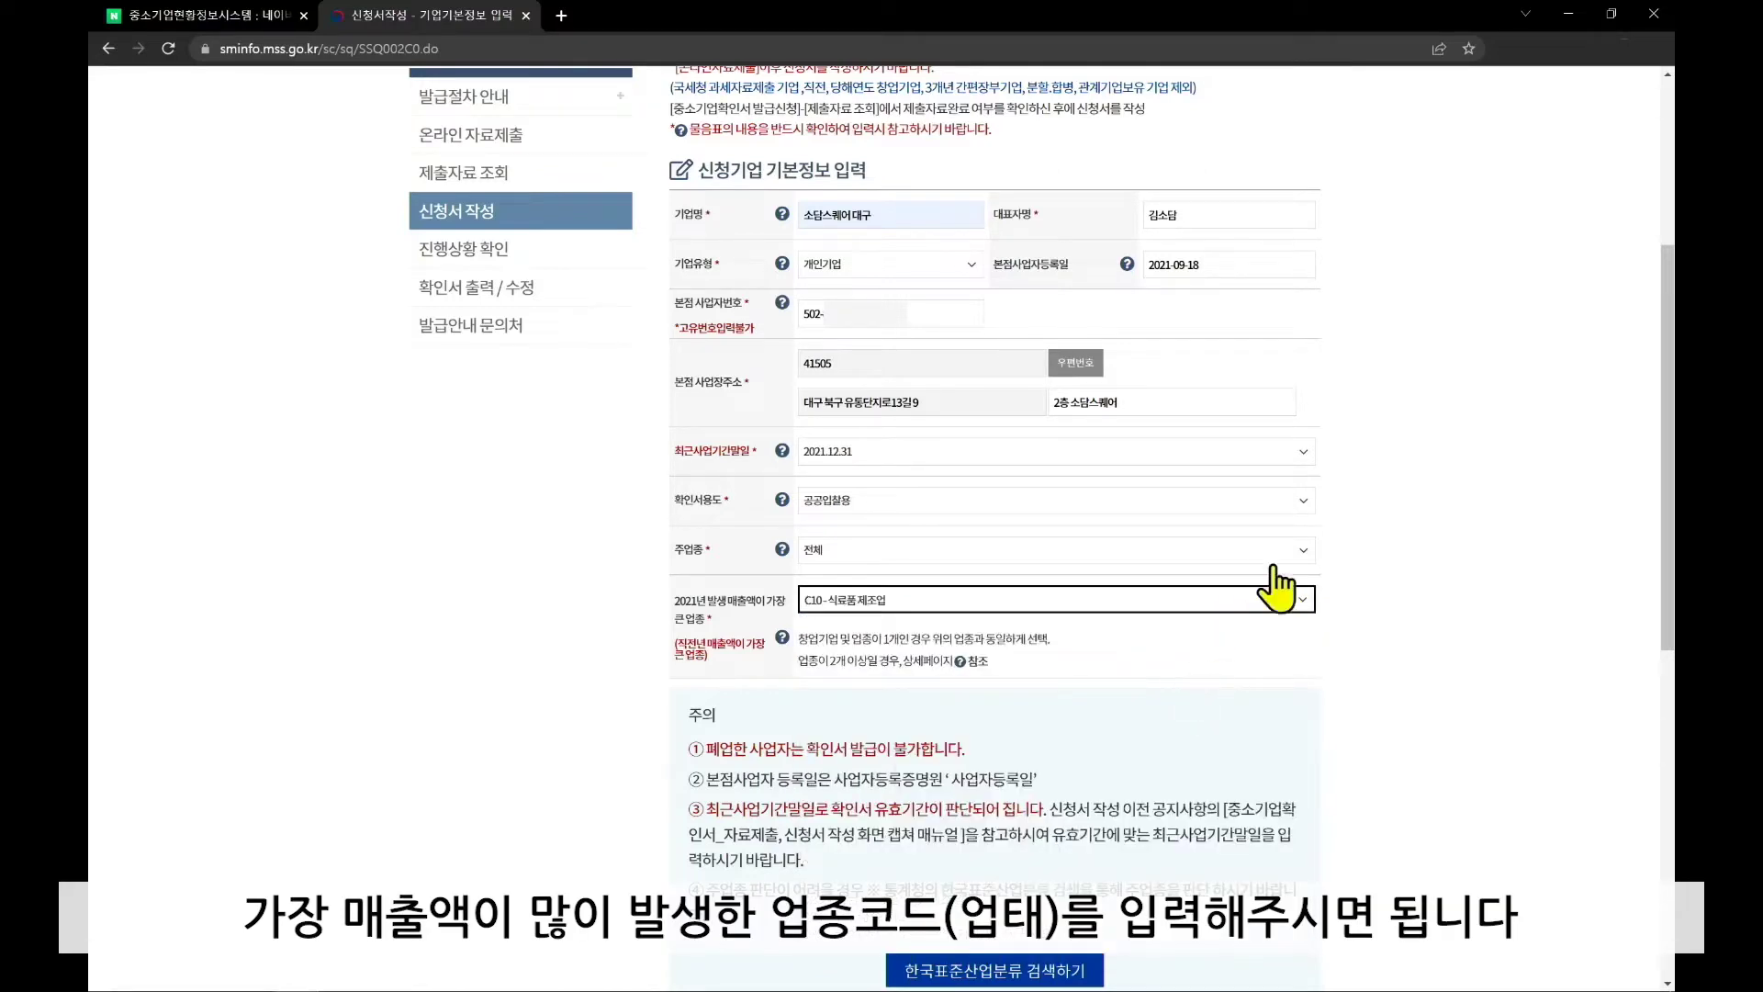
pyautogui.click(1308, 551)
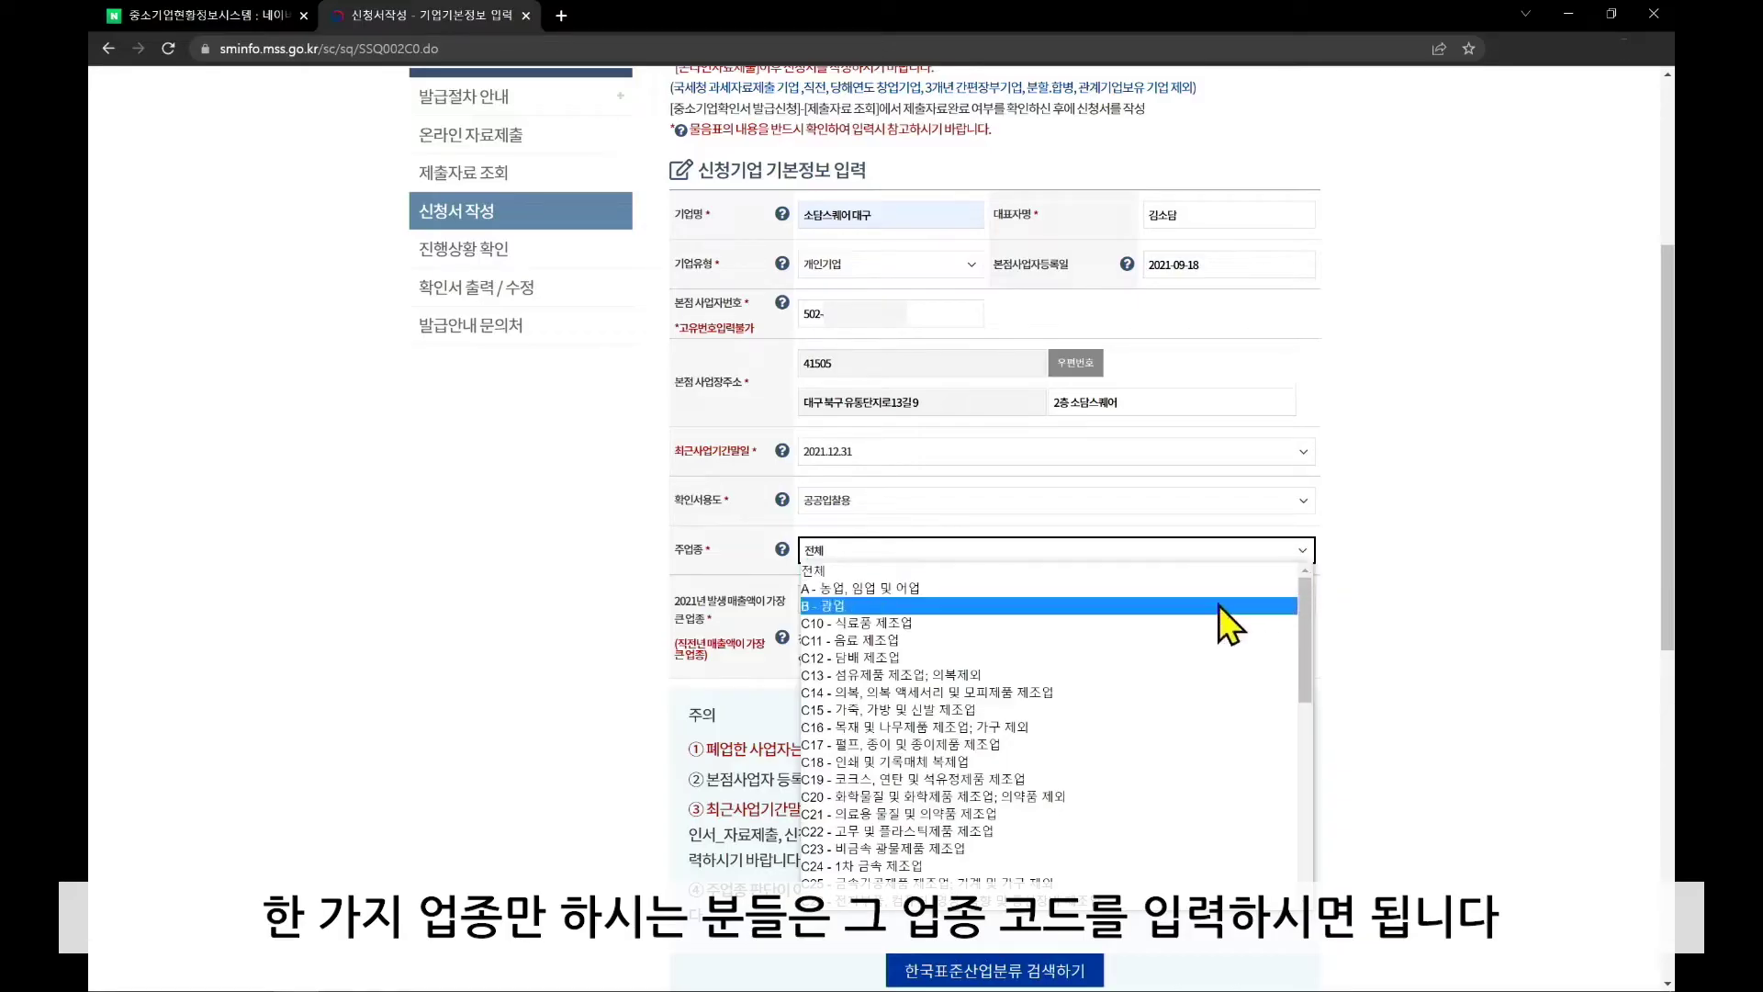
pyautogui.click(1111, 638)
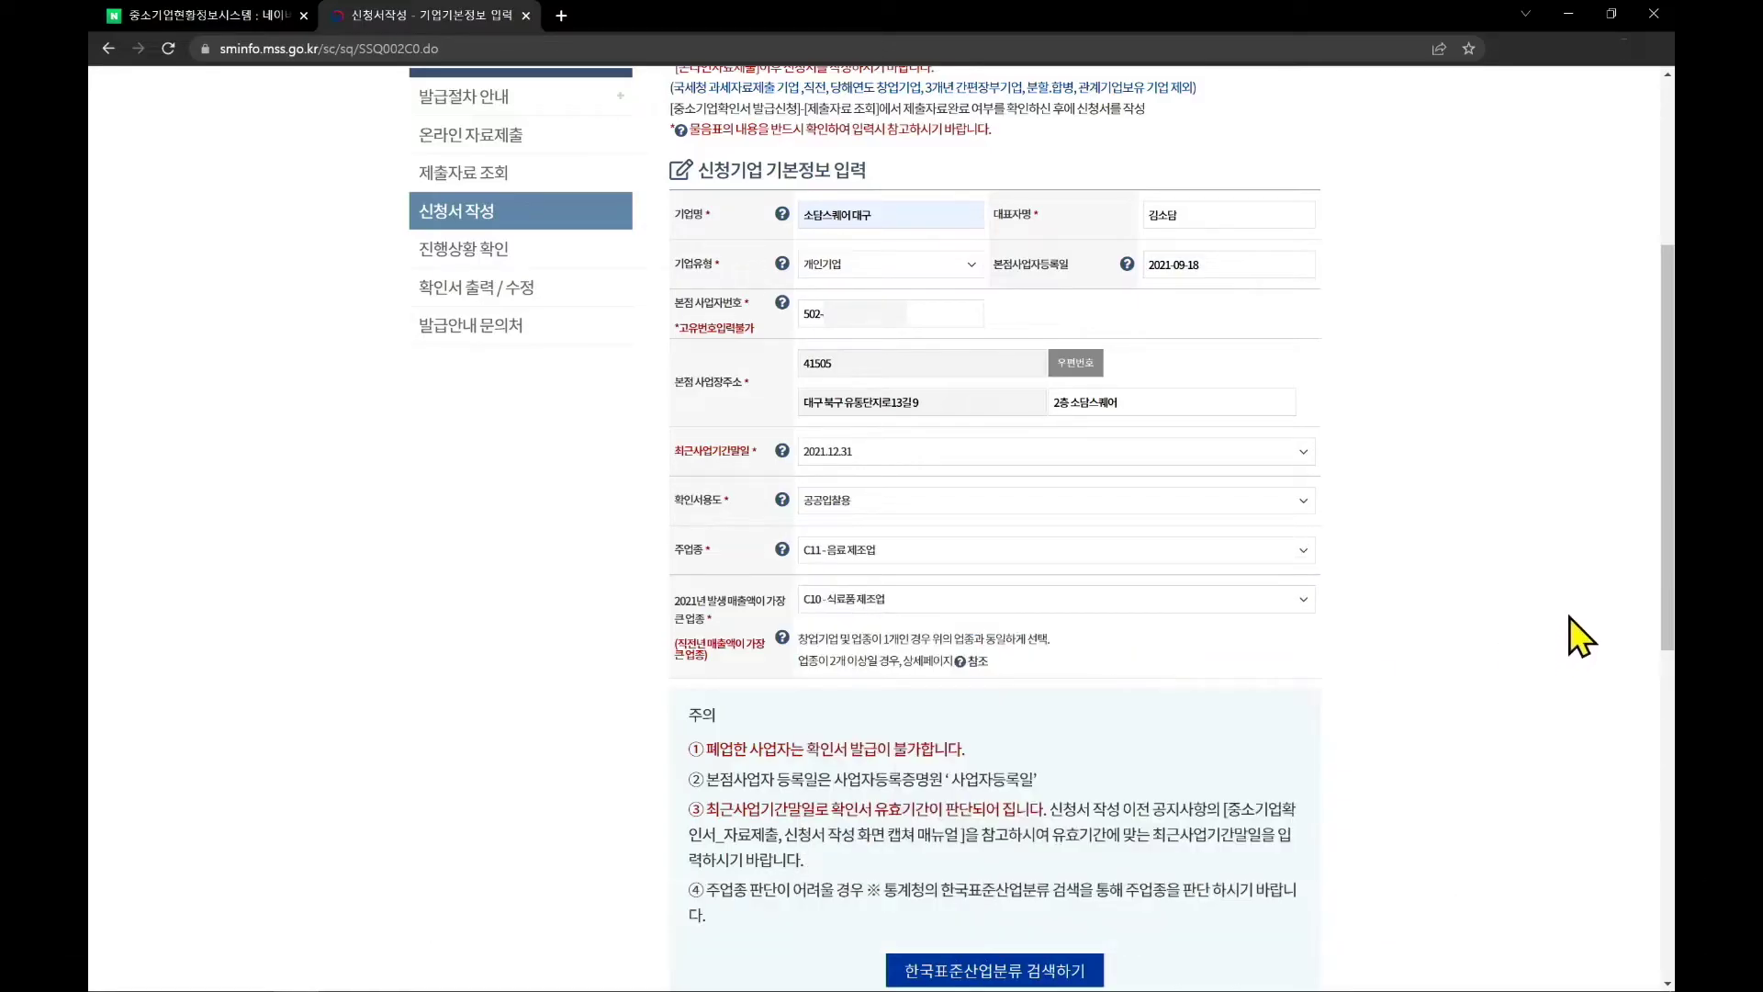
# Tick 간편장부대상기업 and 원천징수이행상황신고서 제출이 불가능한 기업
pyautogui.scroll(-5, 1568, 617)
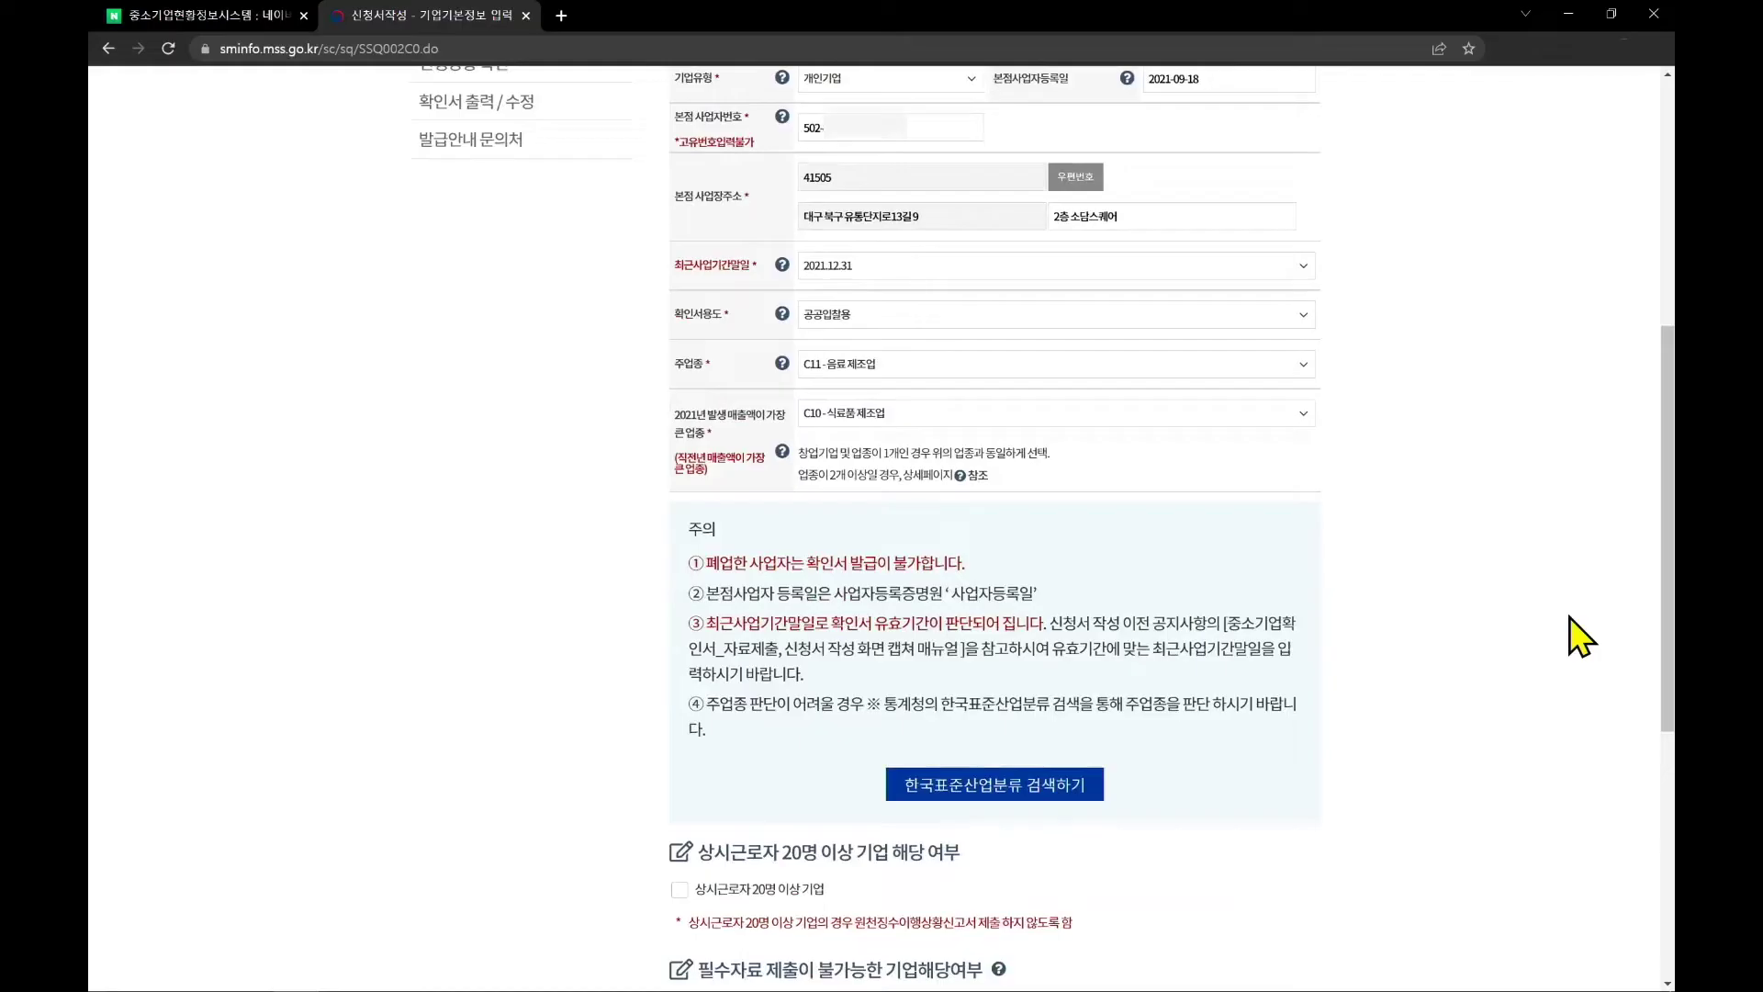
pyautogui.scroll(-1, 1568, 617)
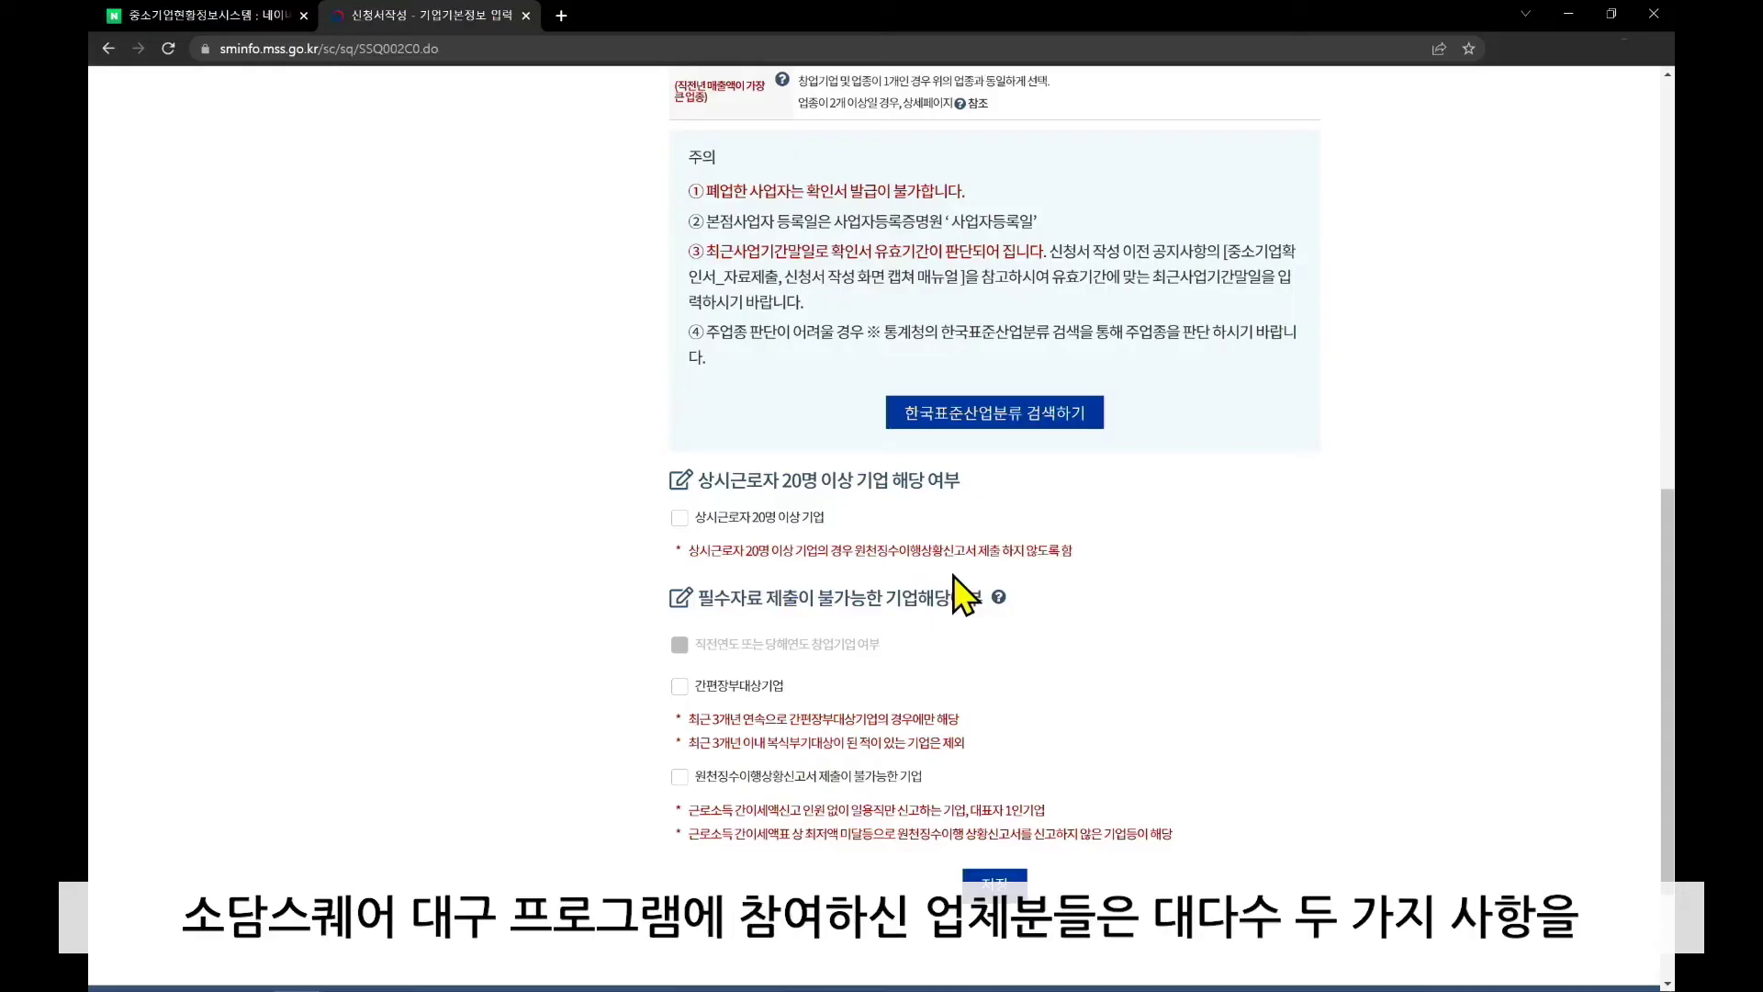
pyautogui.click(688, 689)
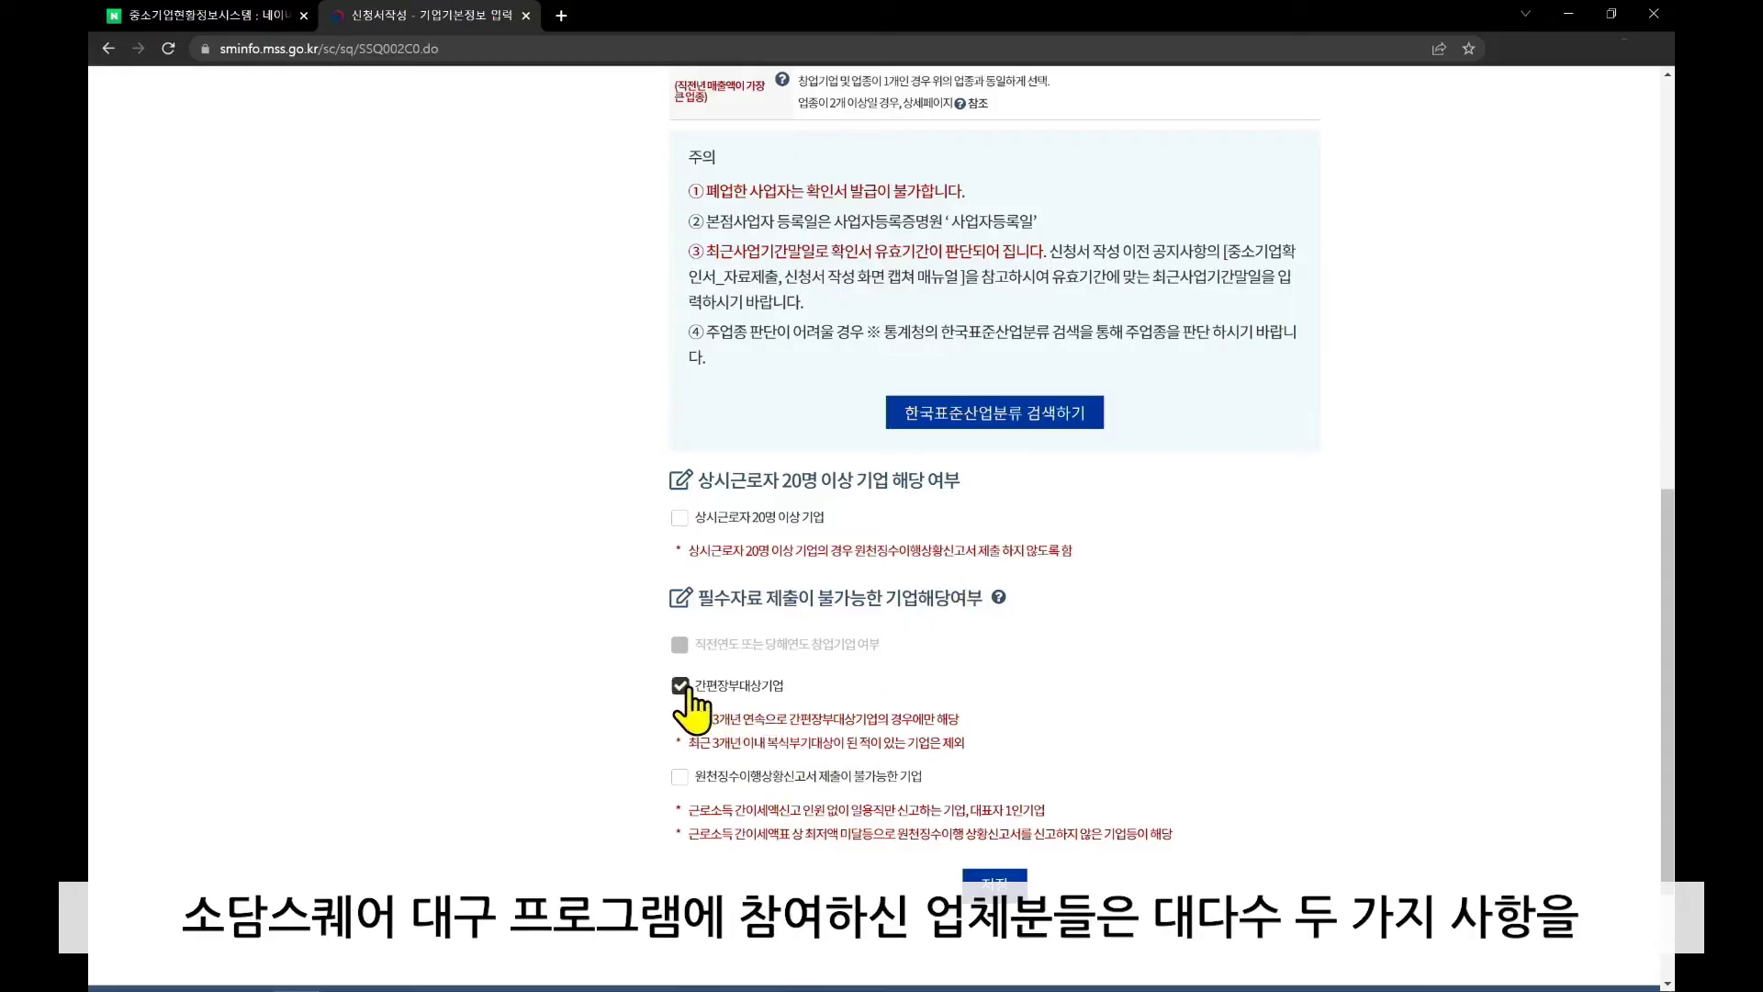
pyautogui.click(679, 781)
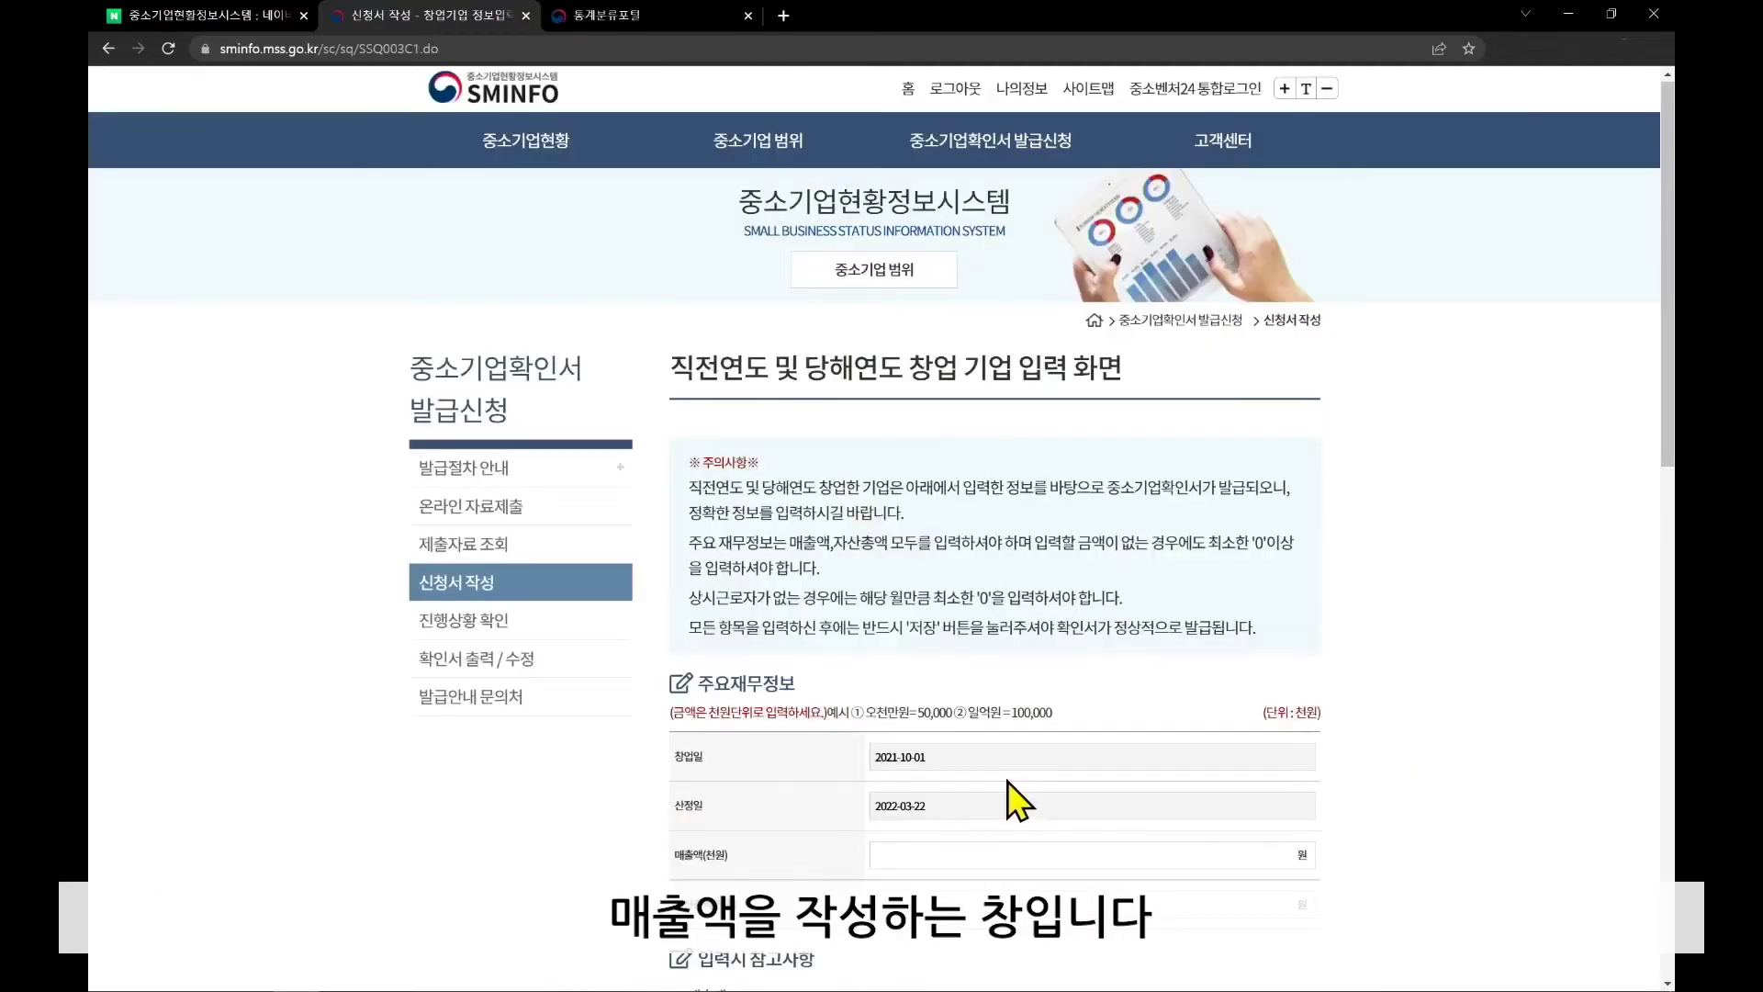
# Enter 48000 thousand won as 자산총액 and scroll down to the 상시근로자수 section
pyautogui.scroll(-1, 1006, 781)
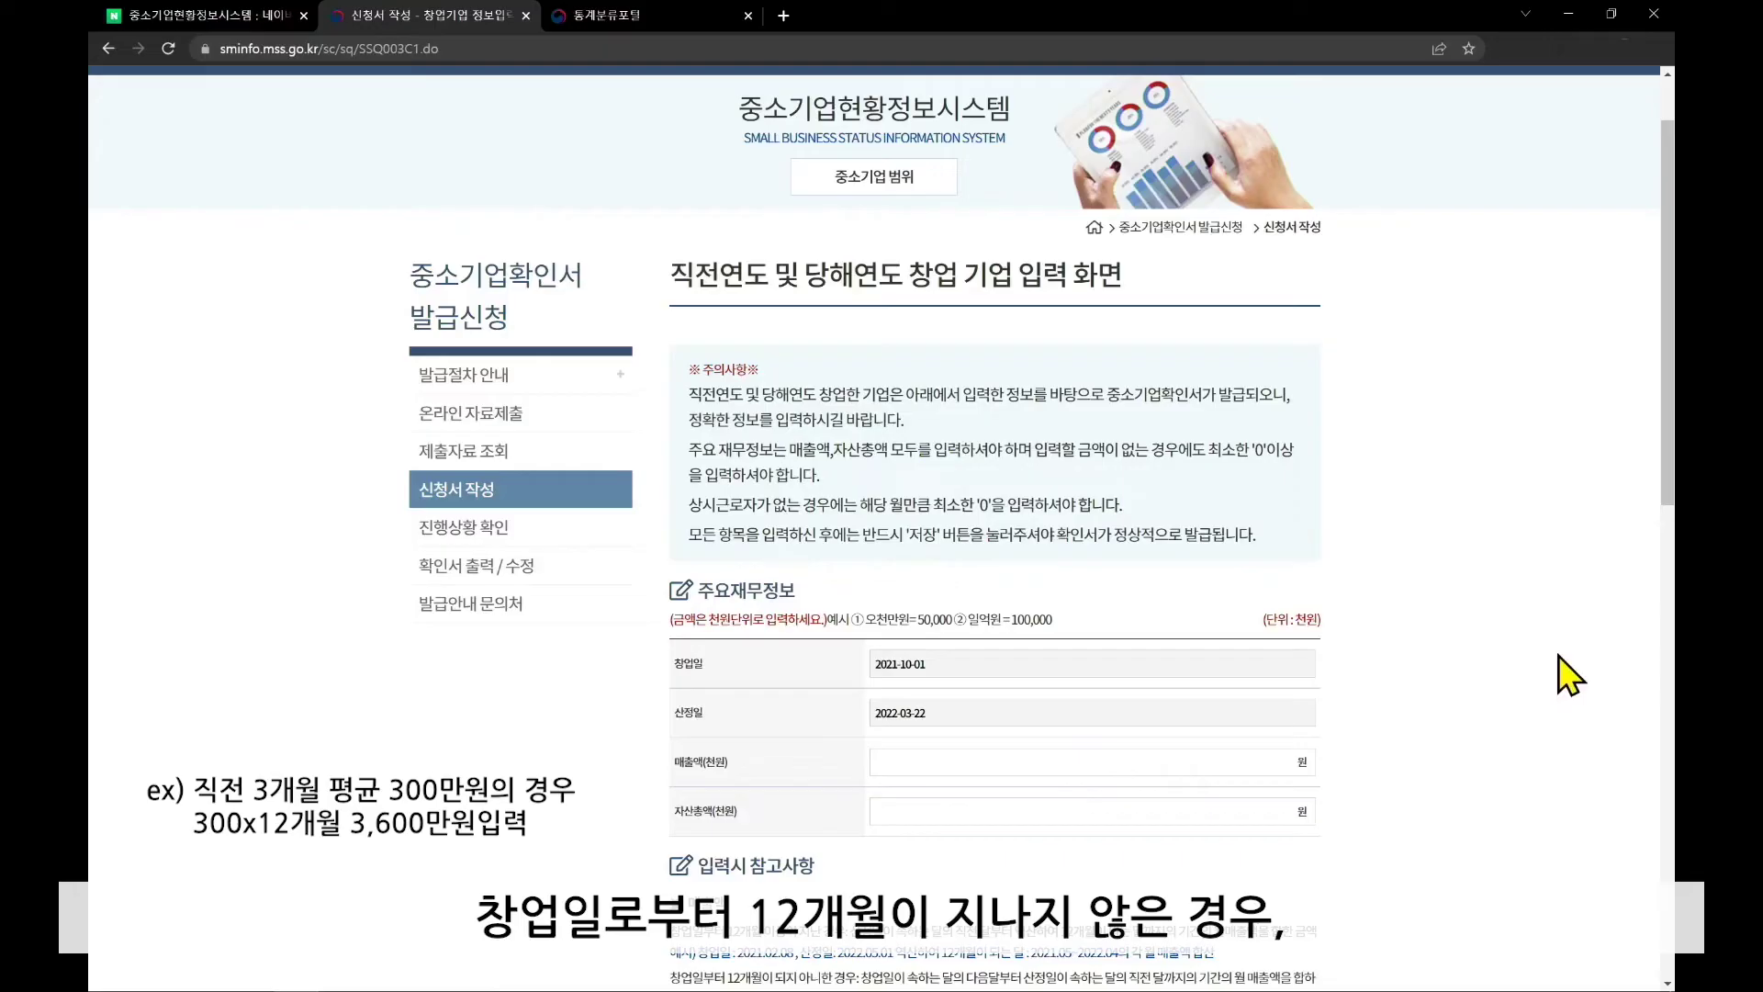
pyautogui.scroll(-1, 1561, 654)
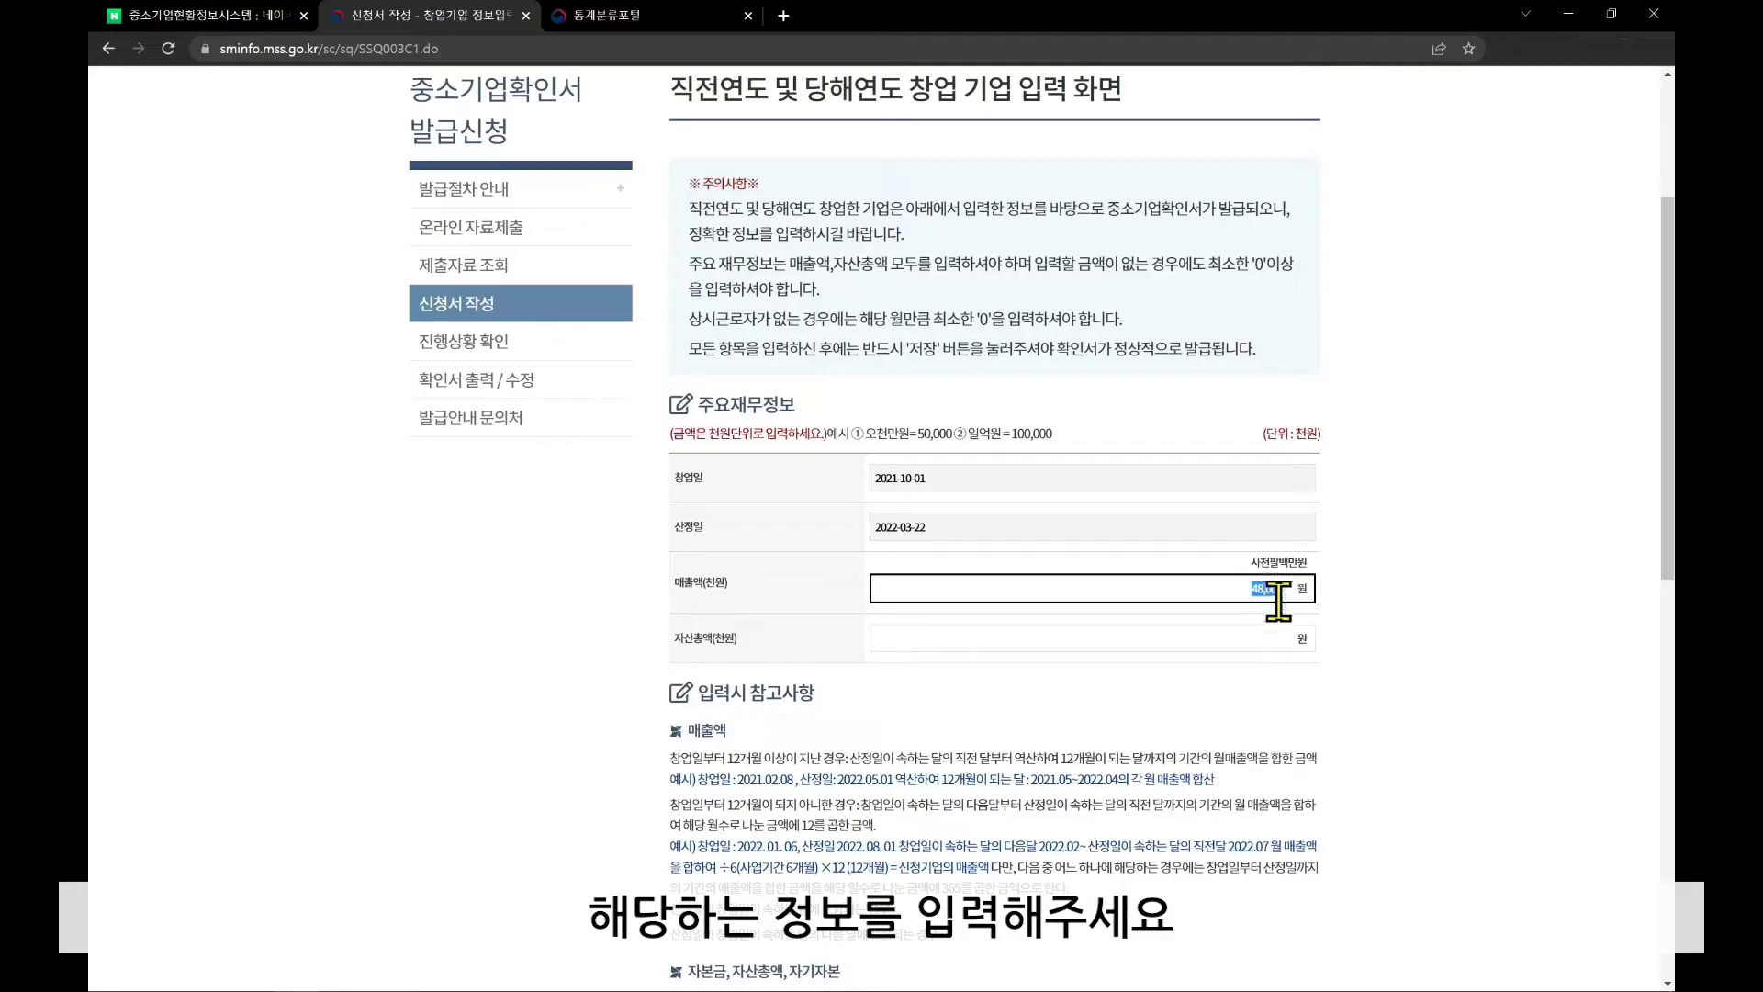
pyautogui.click(1281, 636)
pyautogui.write('480000')
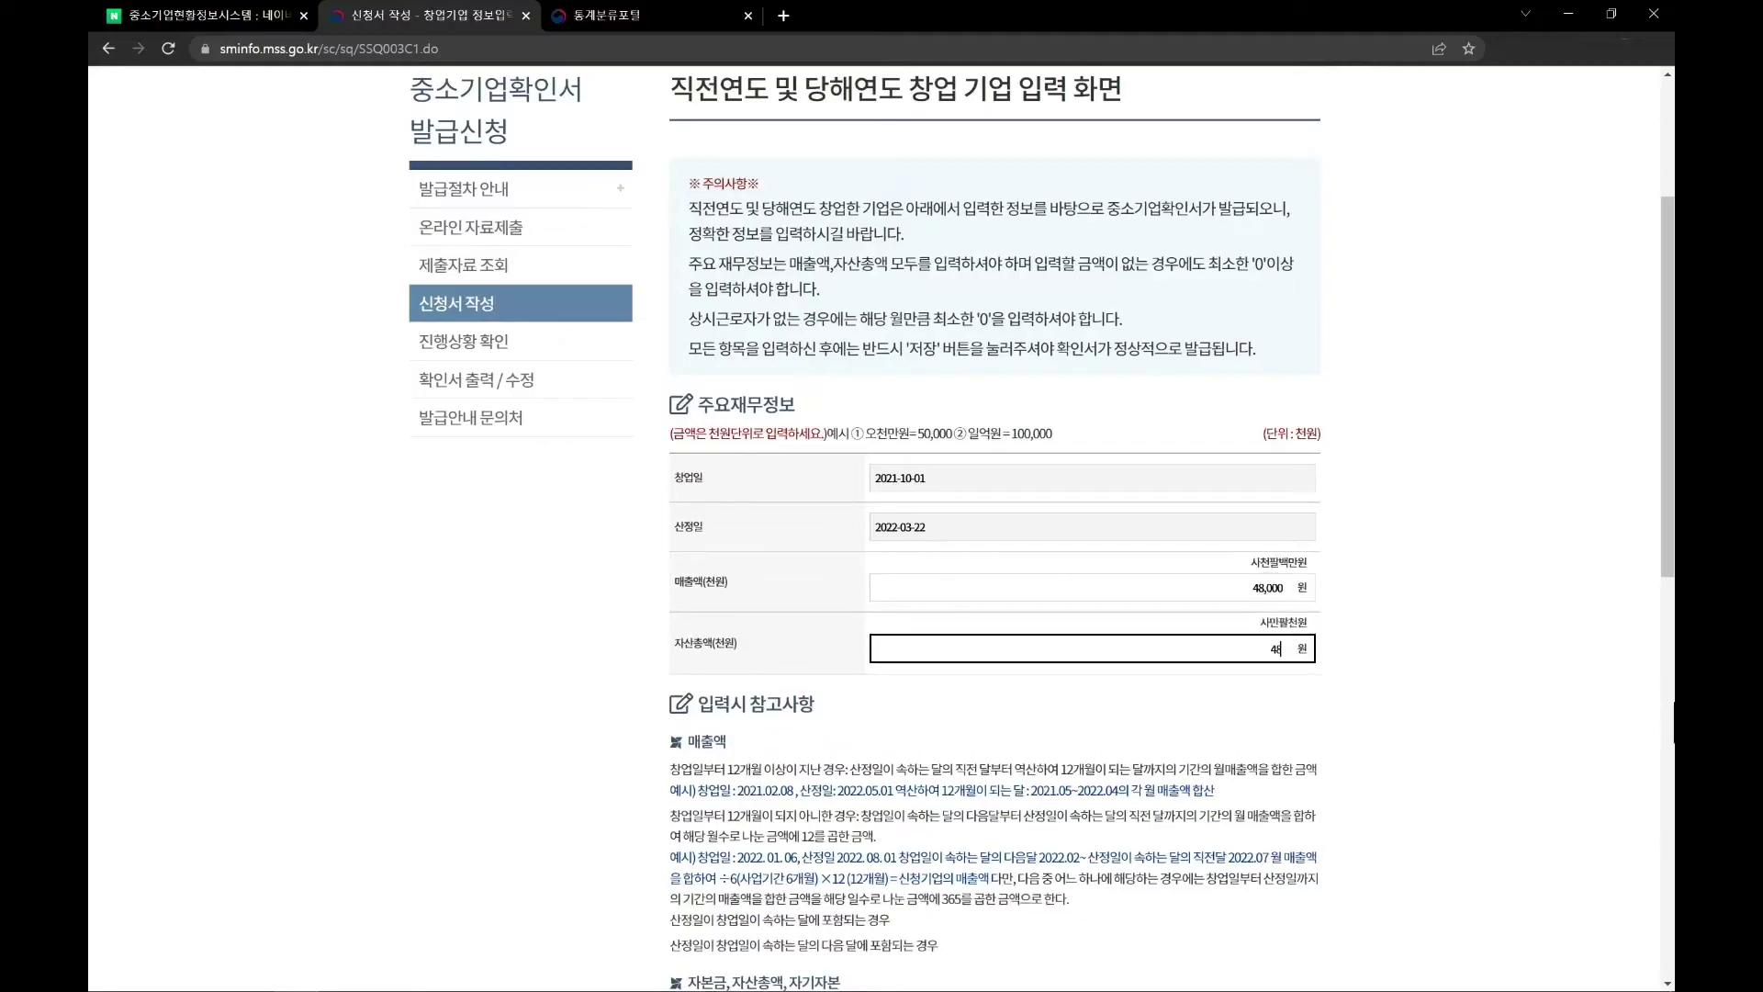
pyautogui.click(1518, 576)
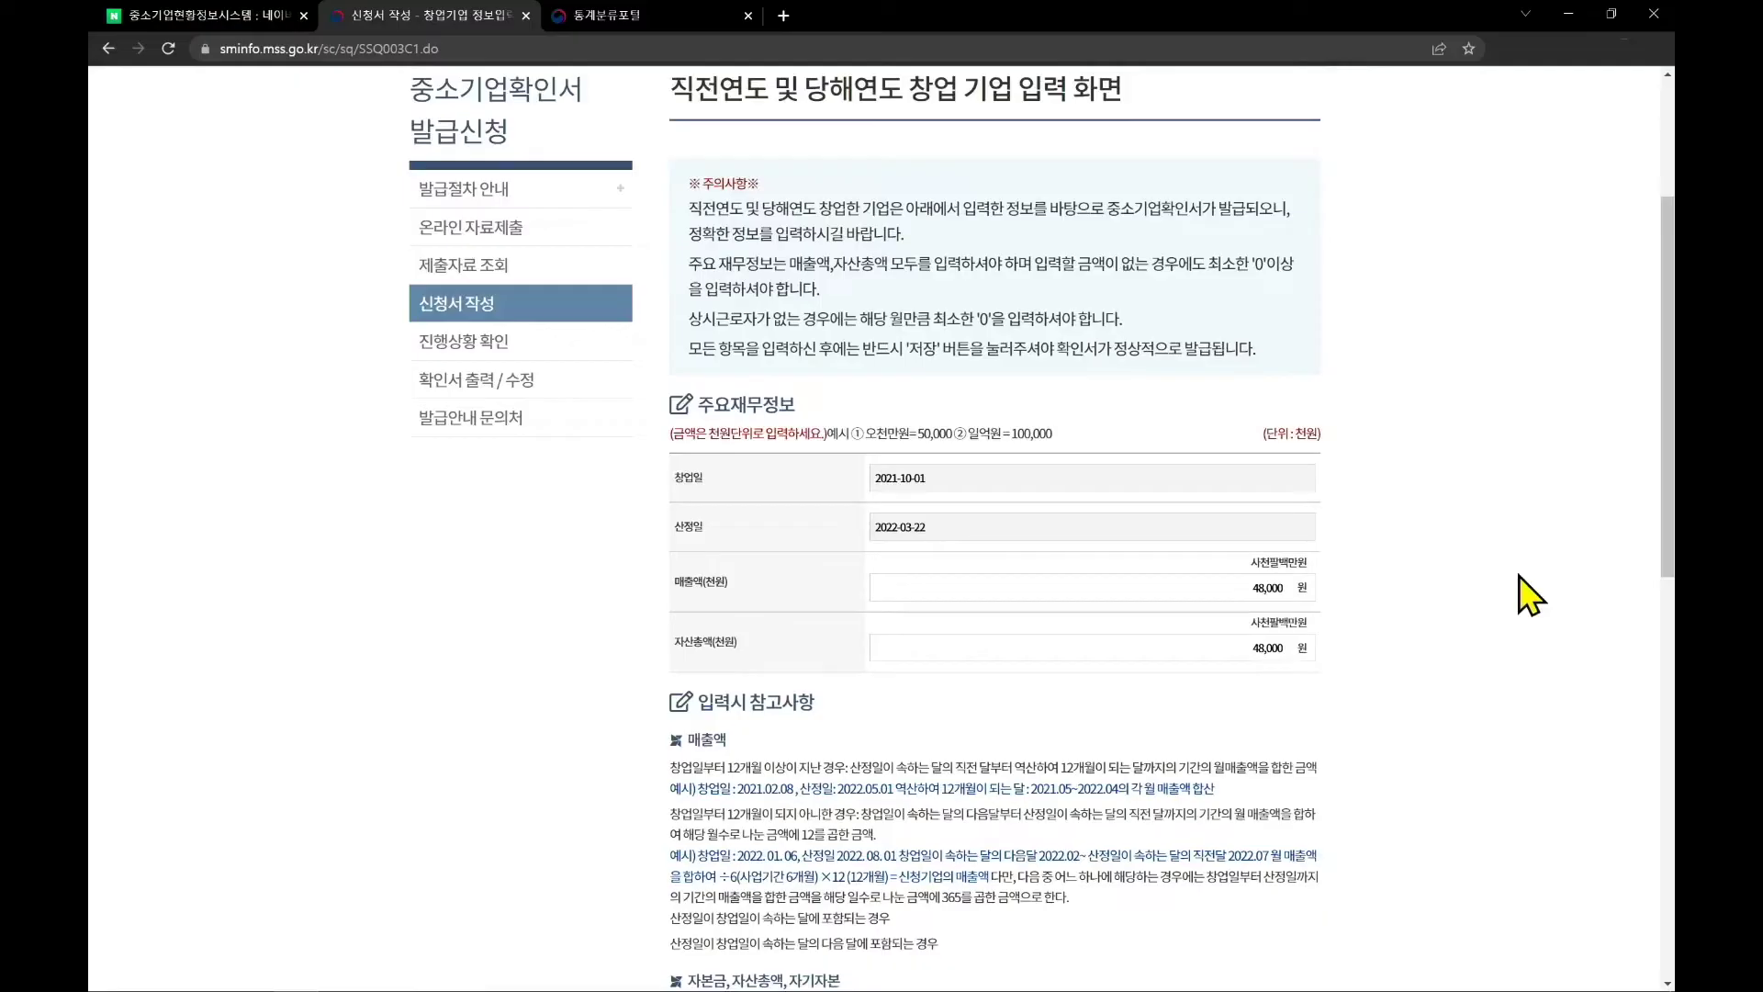
pyautogui.scroll(-6, 1519, 569)
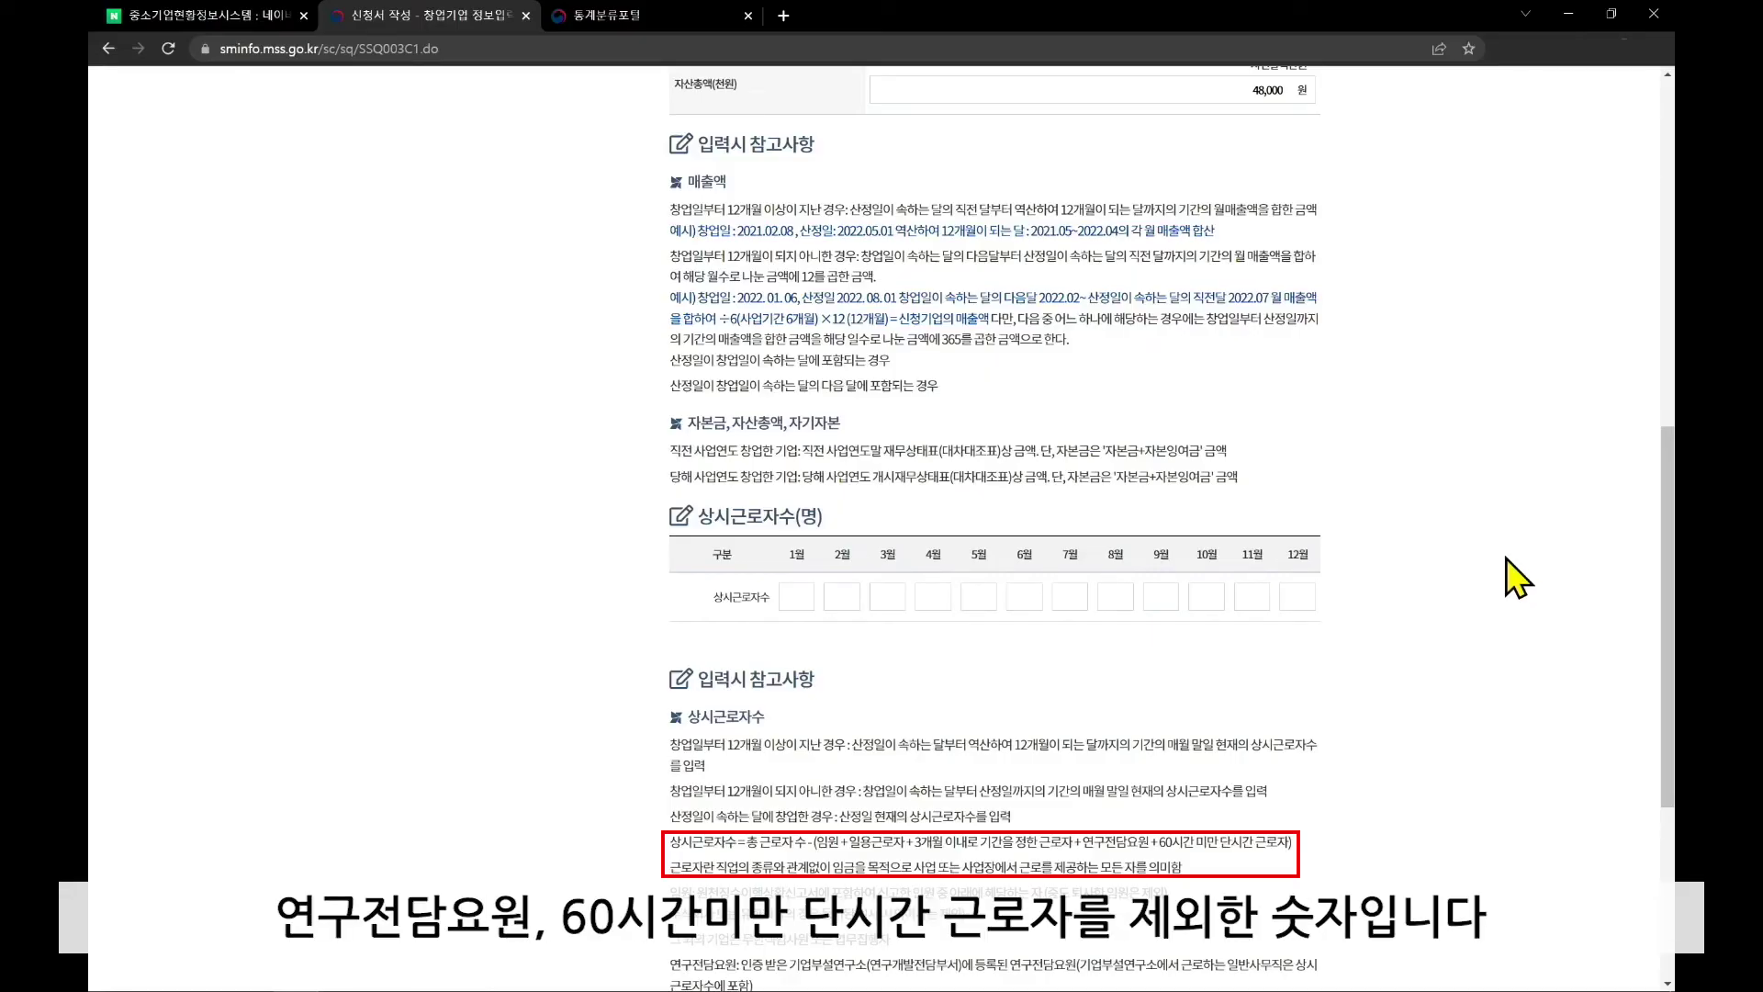
pyautogui.scroll(-1, 1505, 559)
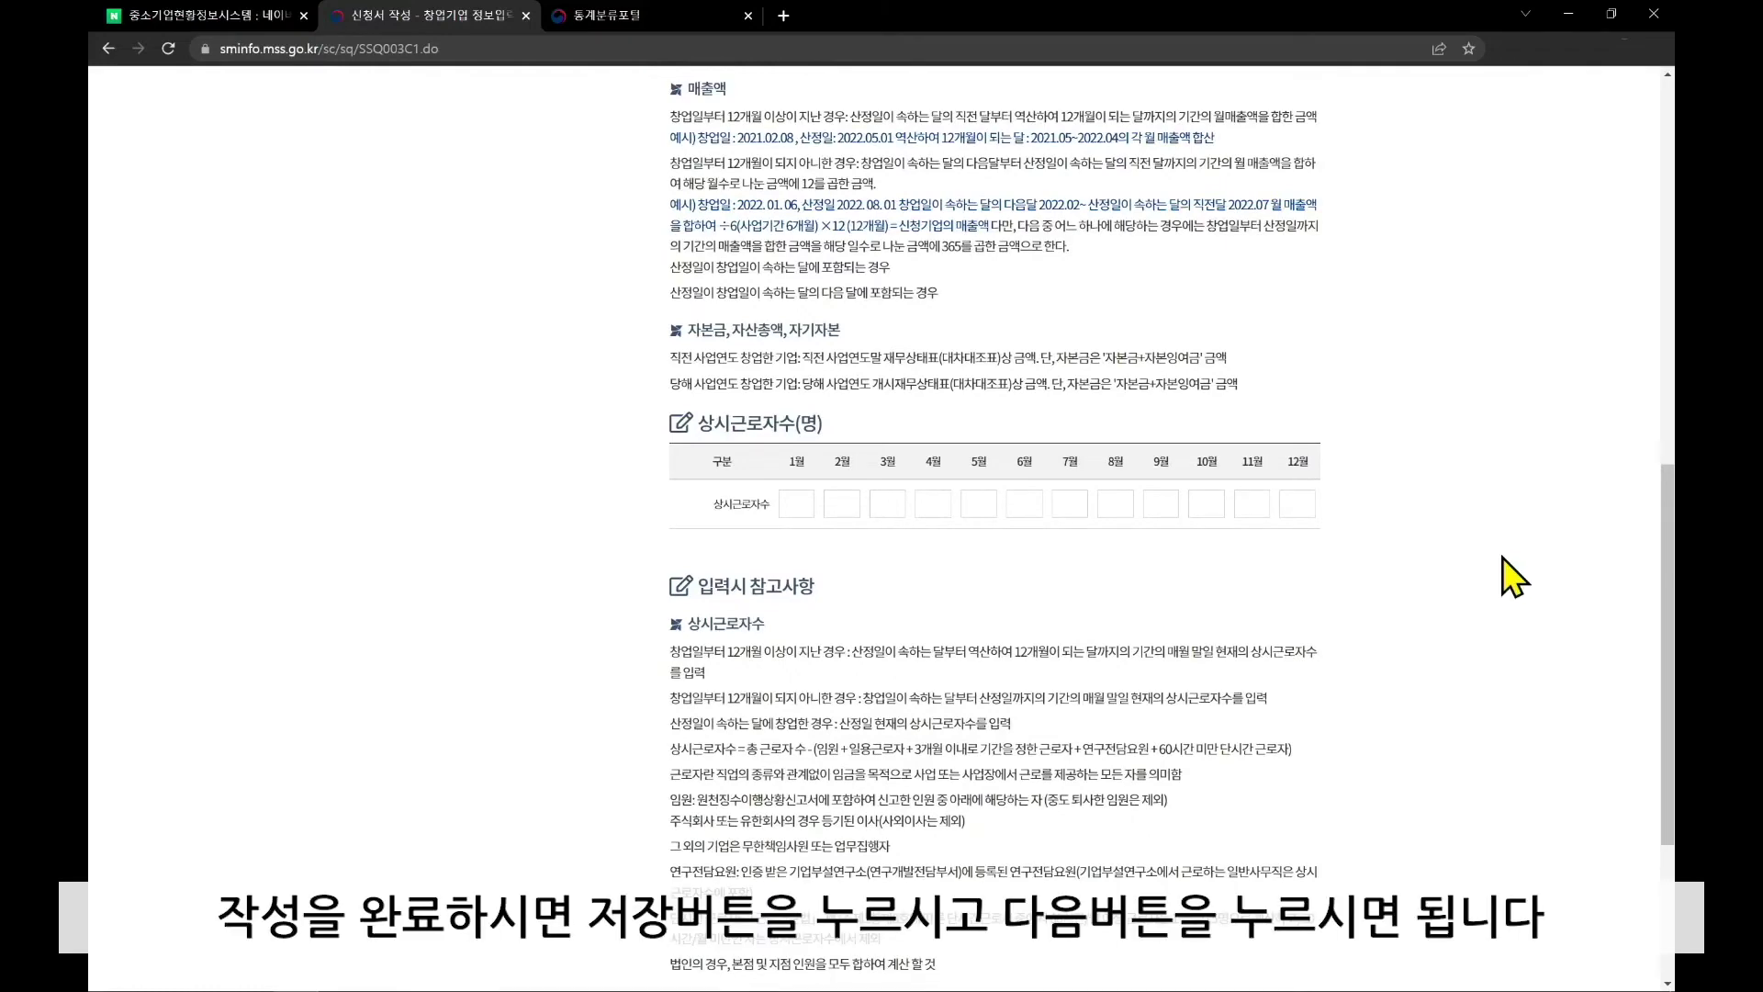
pyautogui.scroll(-4, 1502, 558)
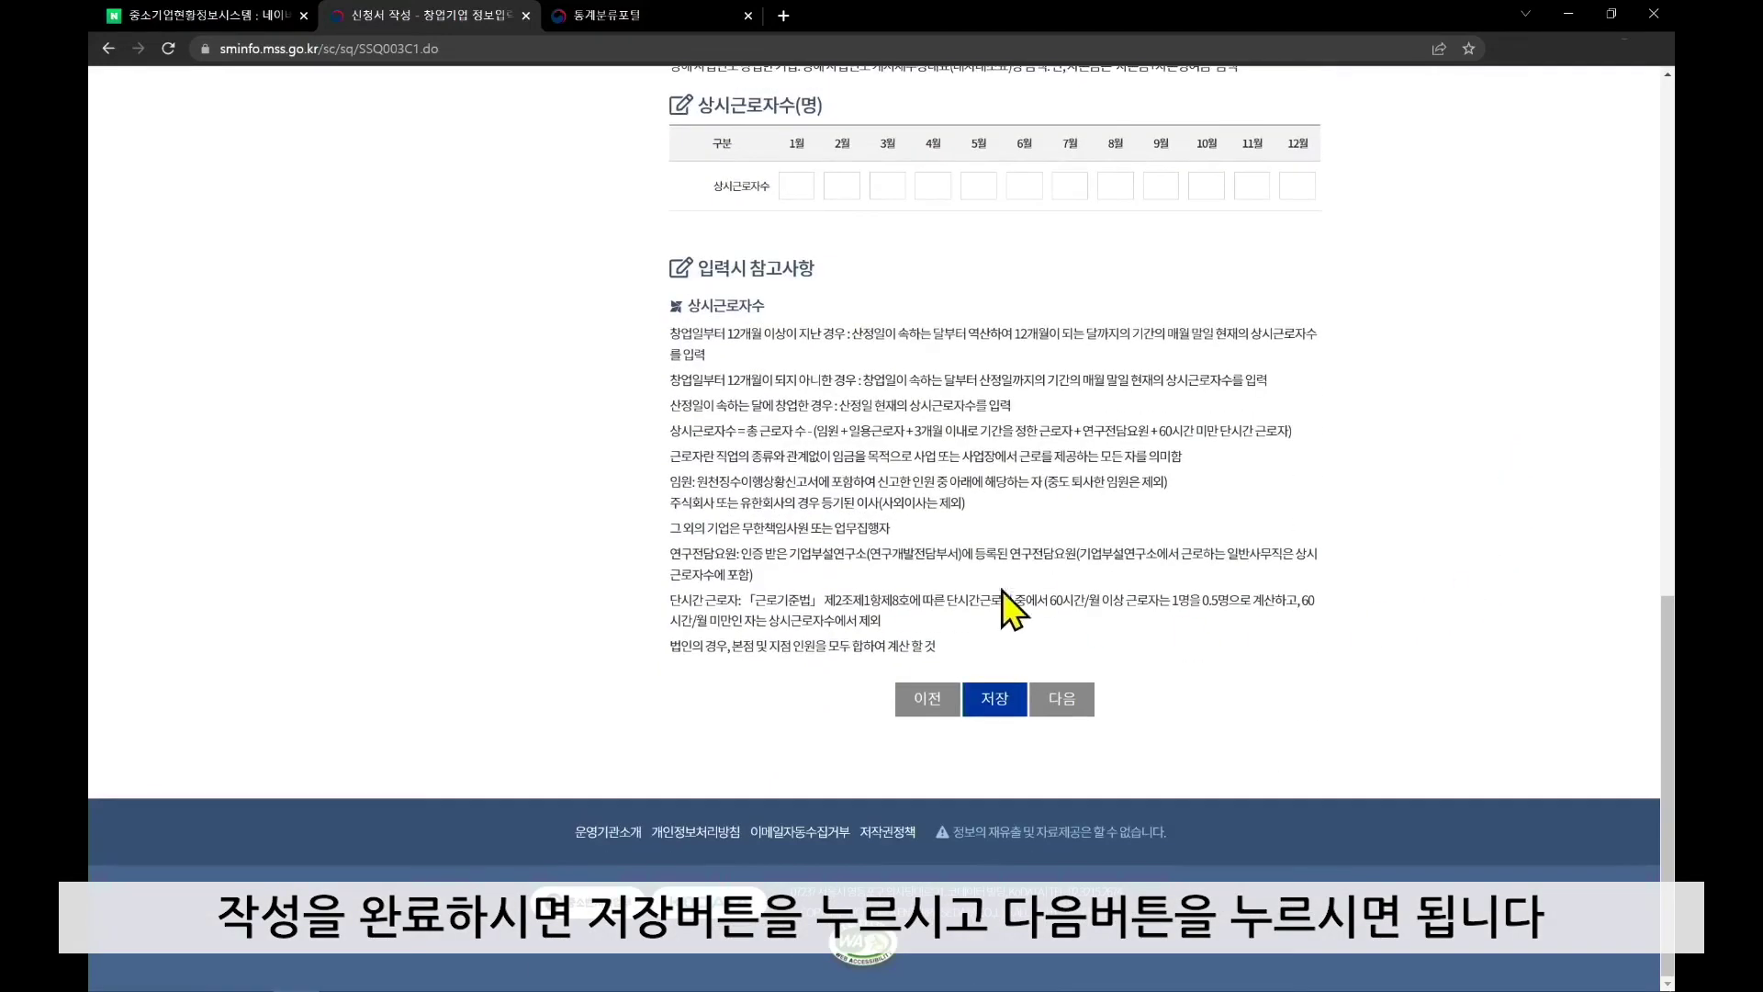
# Save the financial info and answer 예 on the bid-restriction self-diagnosis page
pyautogui.click(992, 704)
pyautogui.scroll(-5, 1508, 406)
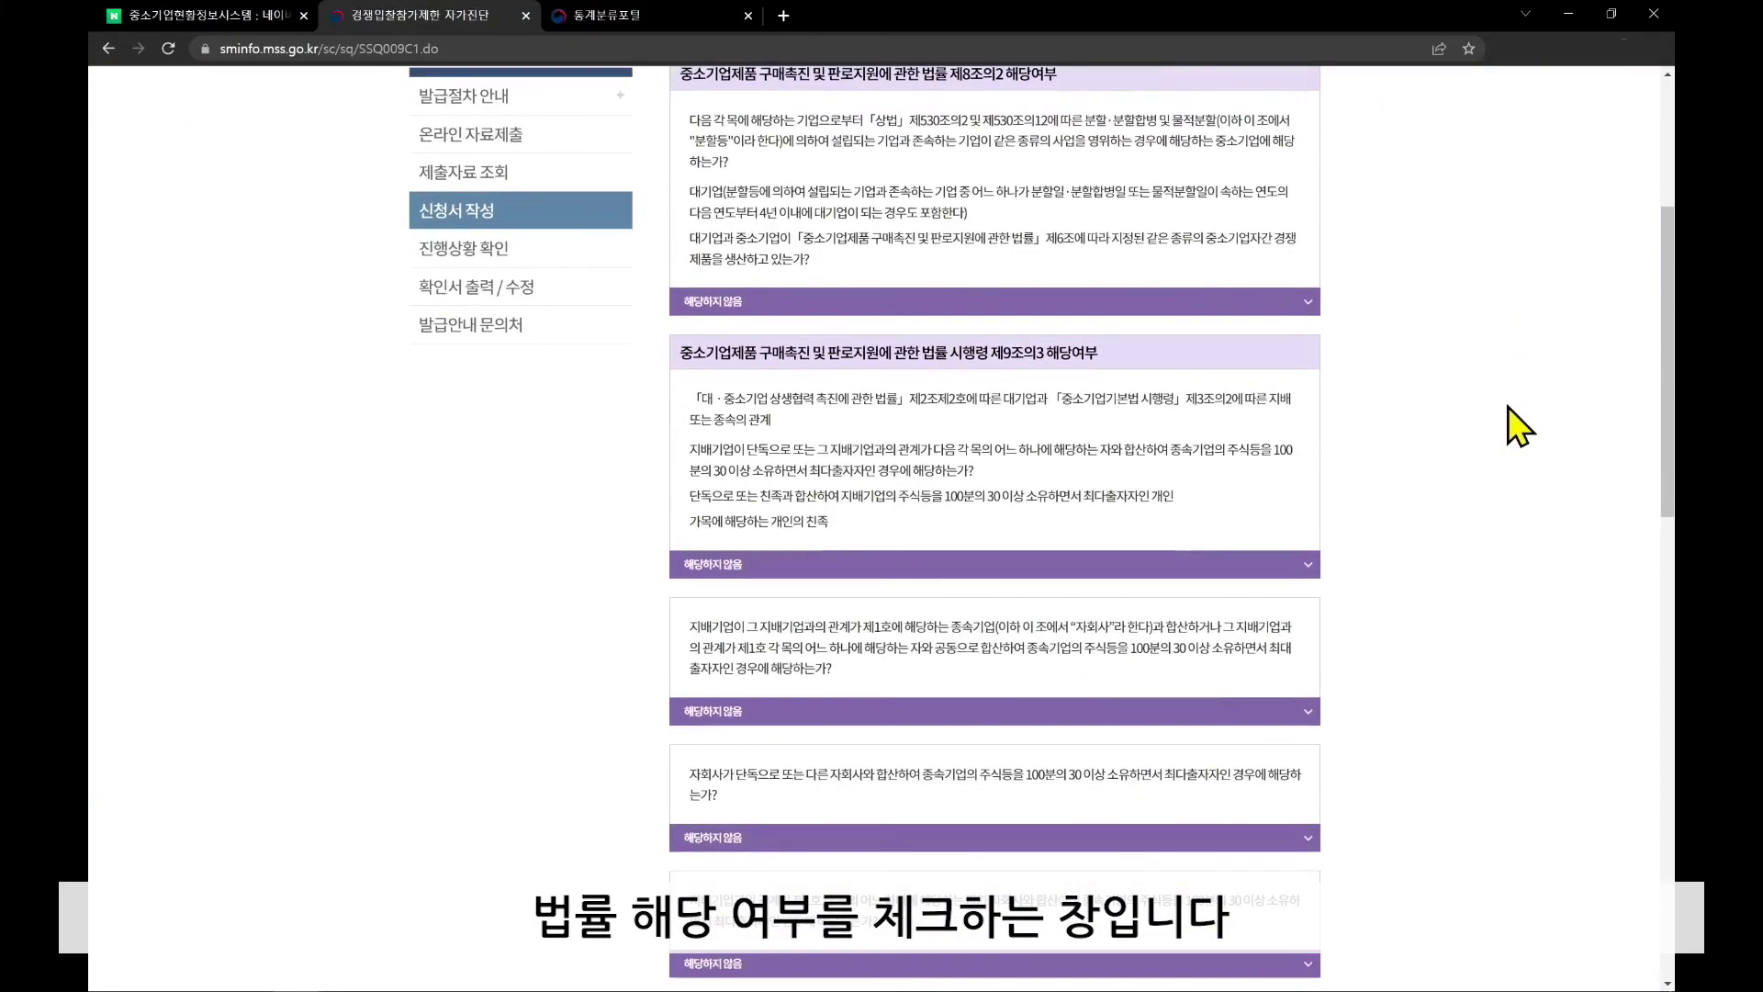
pyautogui.scroll(-9, 1507, 406)
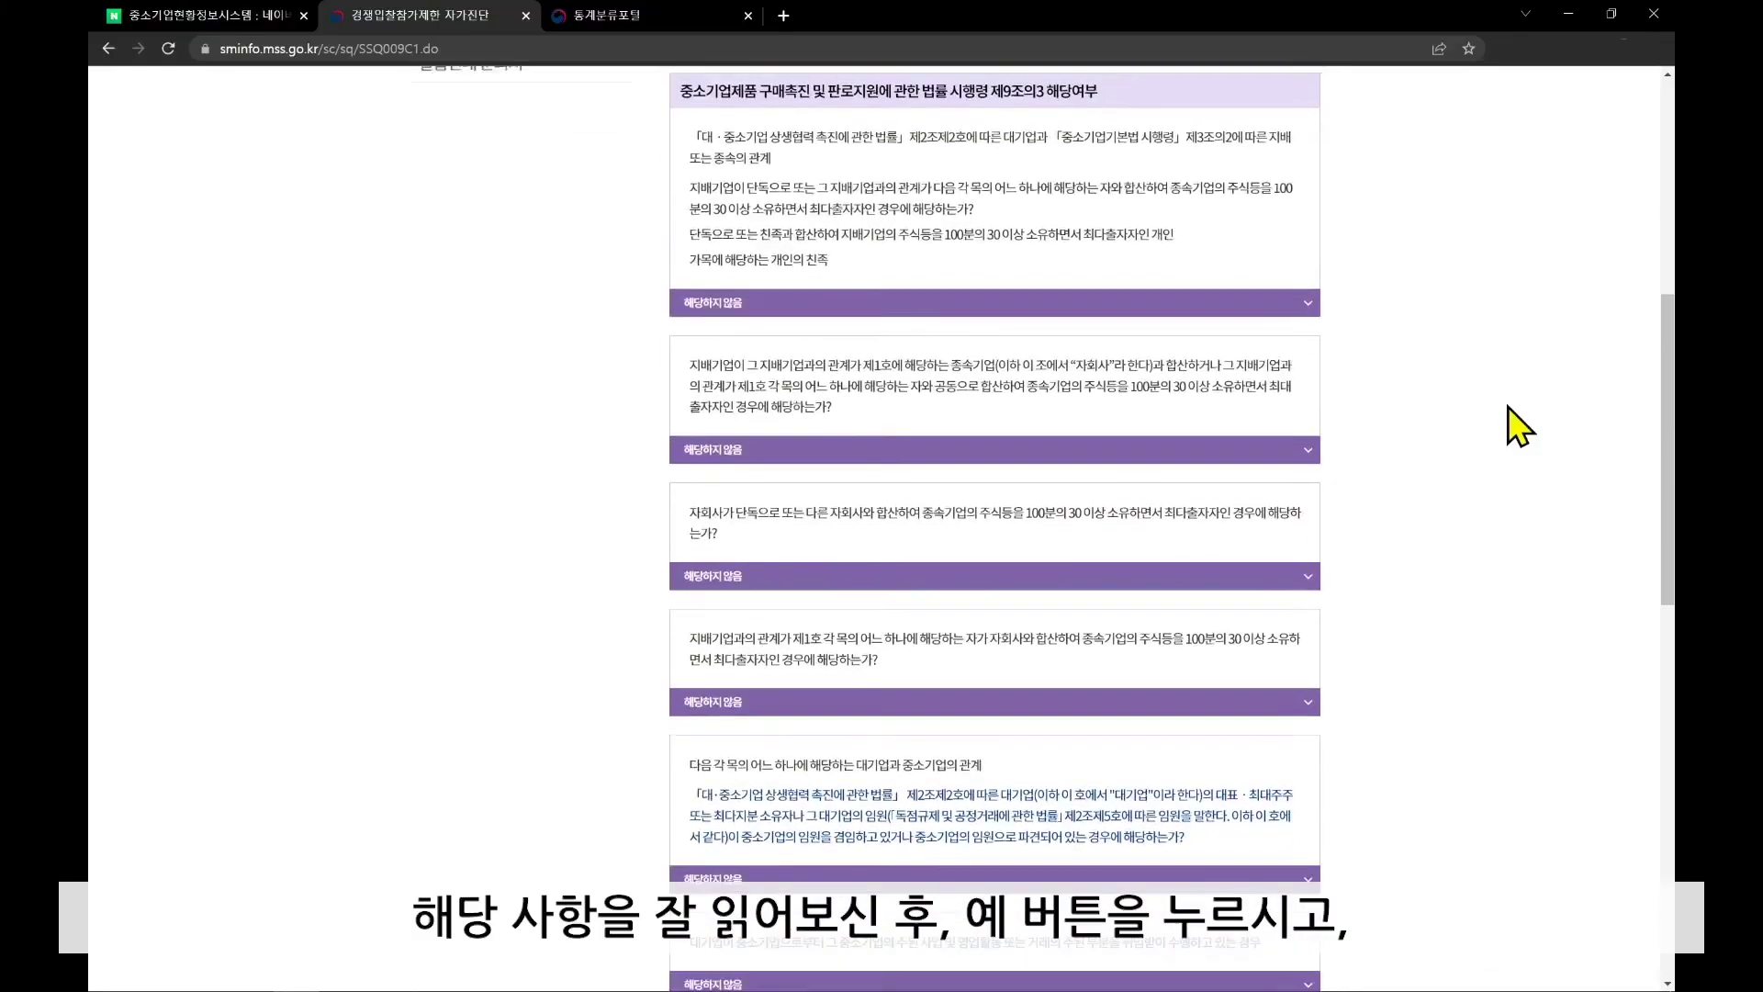
pyautogui.scroll(-3, 1507, 406)
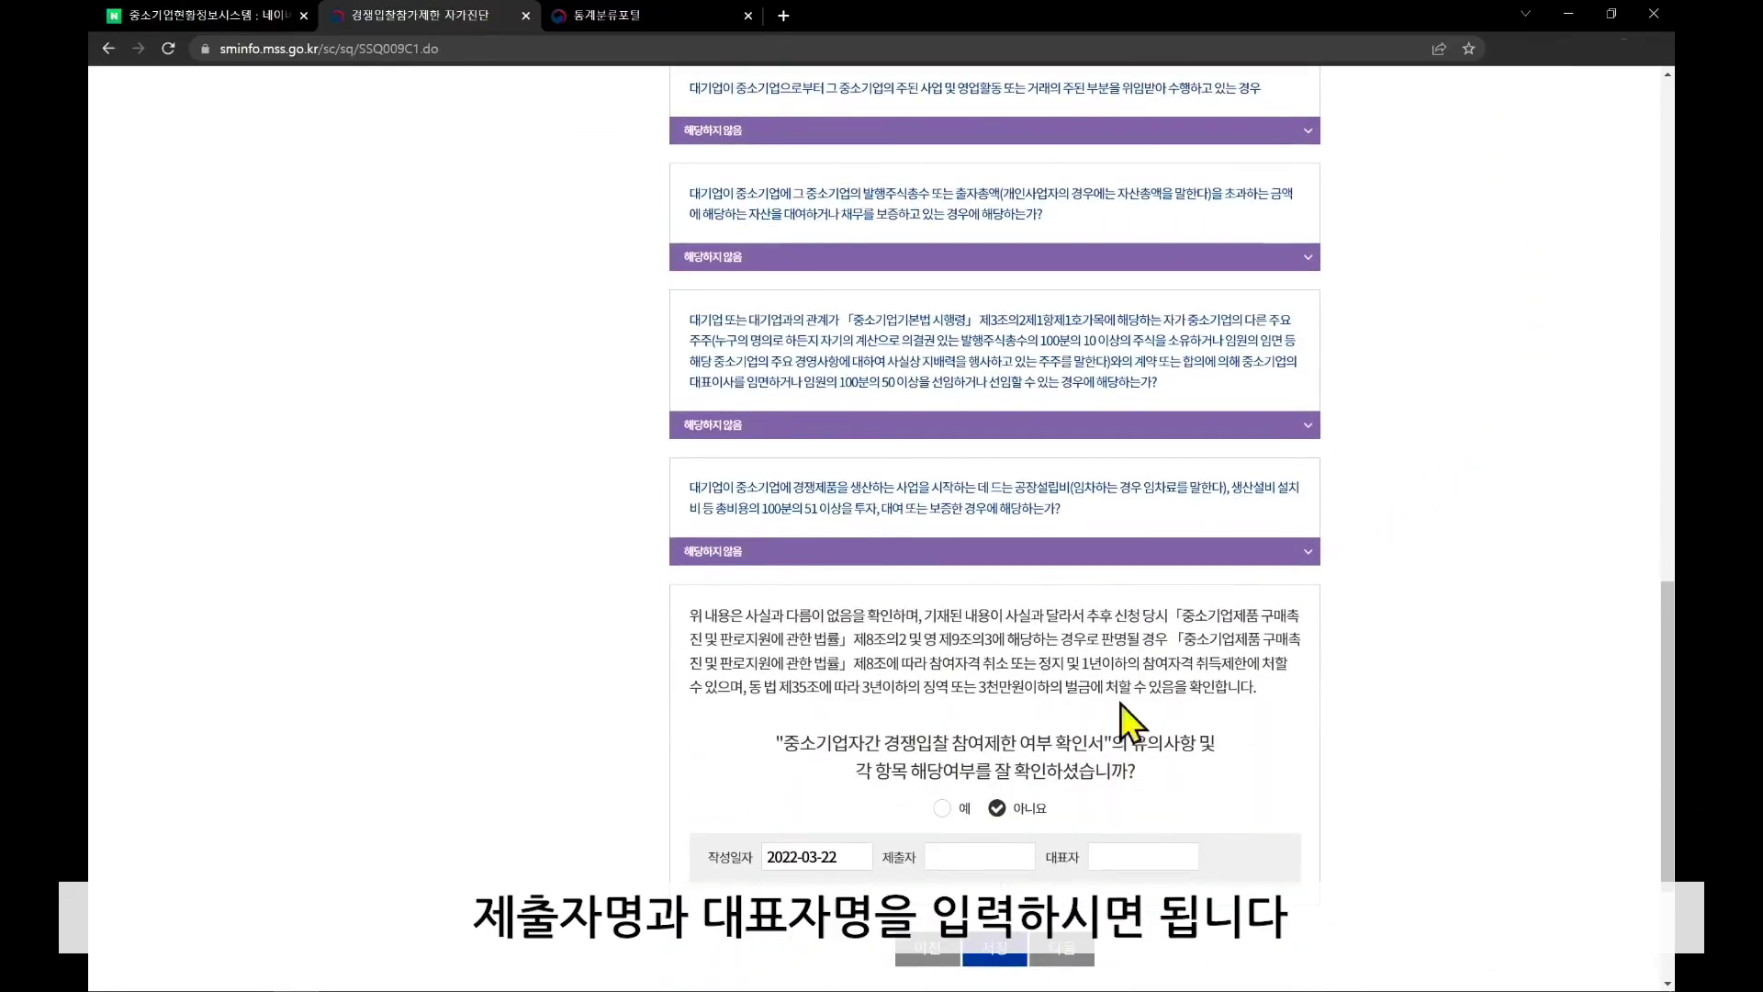
pyautogui.click(942, 808)
# Enter the submitter's and representative's names
pyautogui.click(1006, 845)
pyautogui.press('Tab')
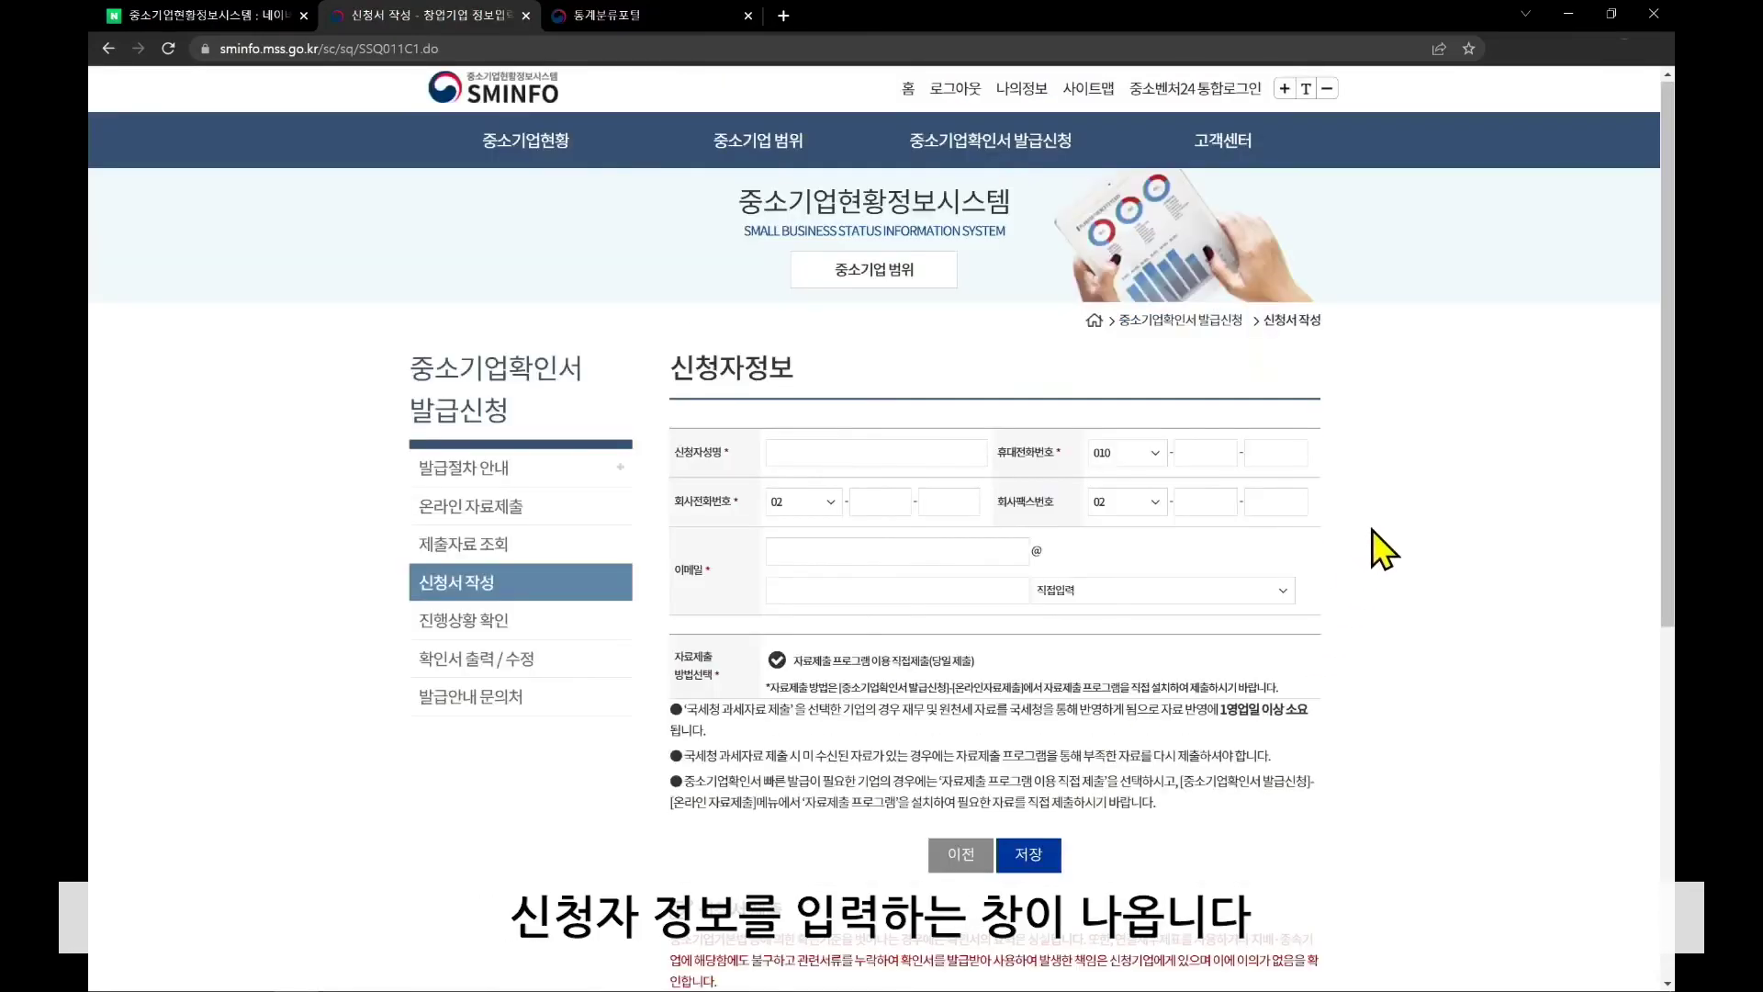
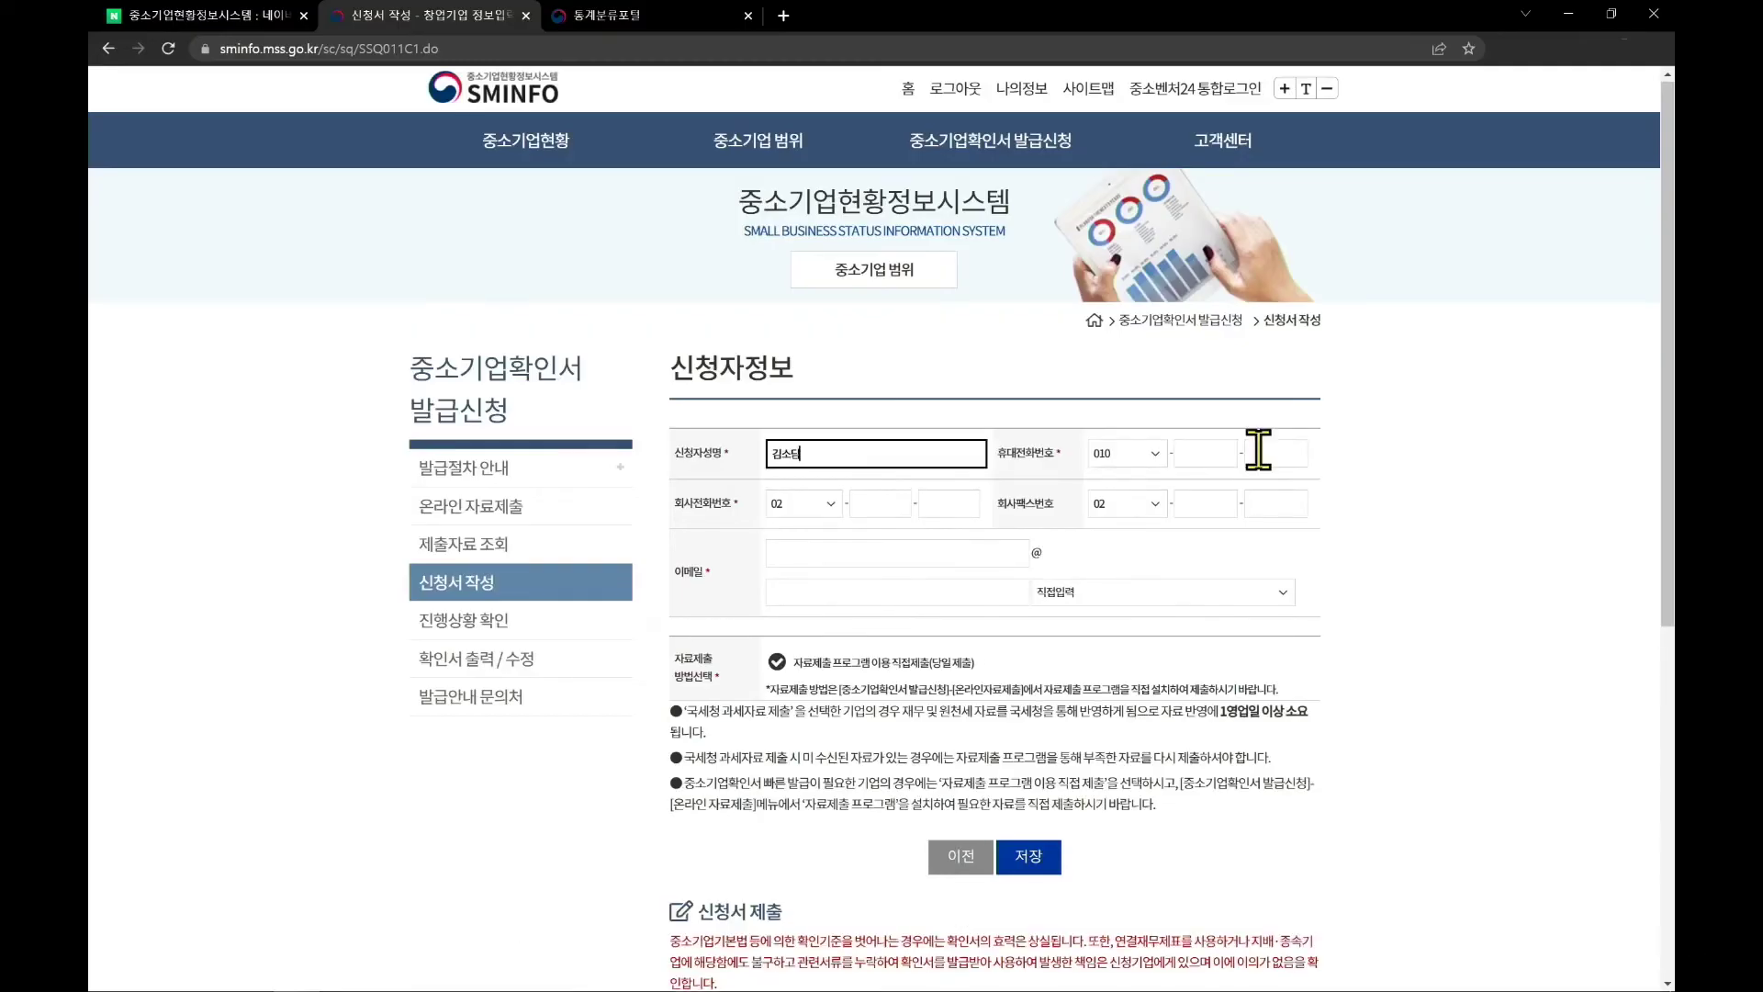
# Fill in the applicant's name and mobile number, then scroll down the applicant form
pyautogui.click(1217, 459)
pyautogui.write('38')
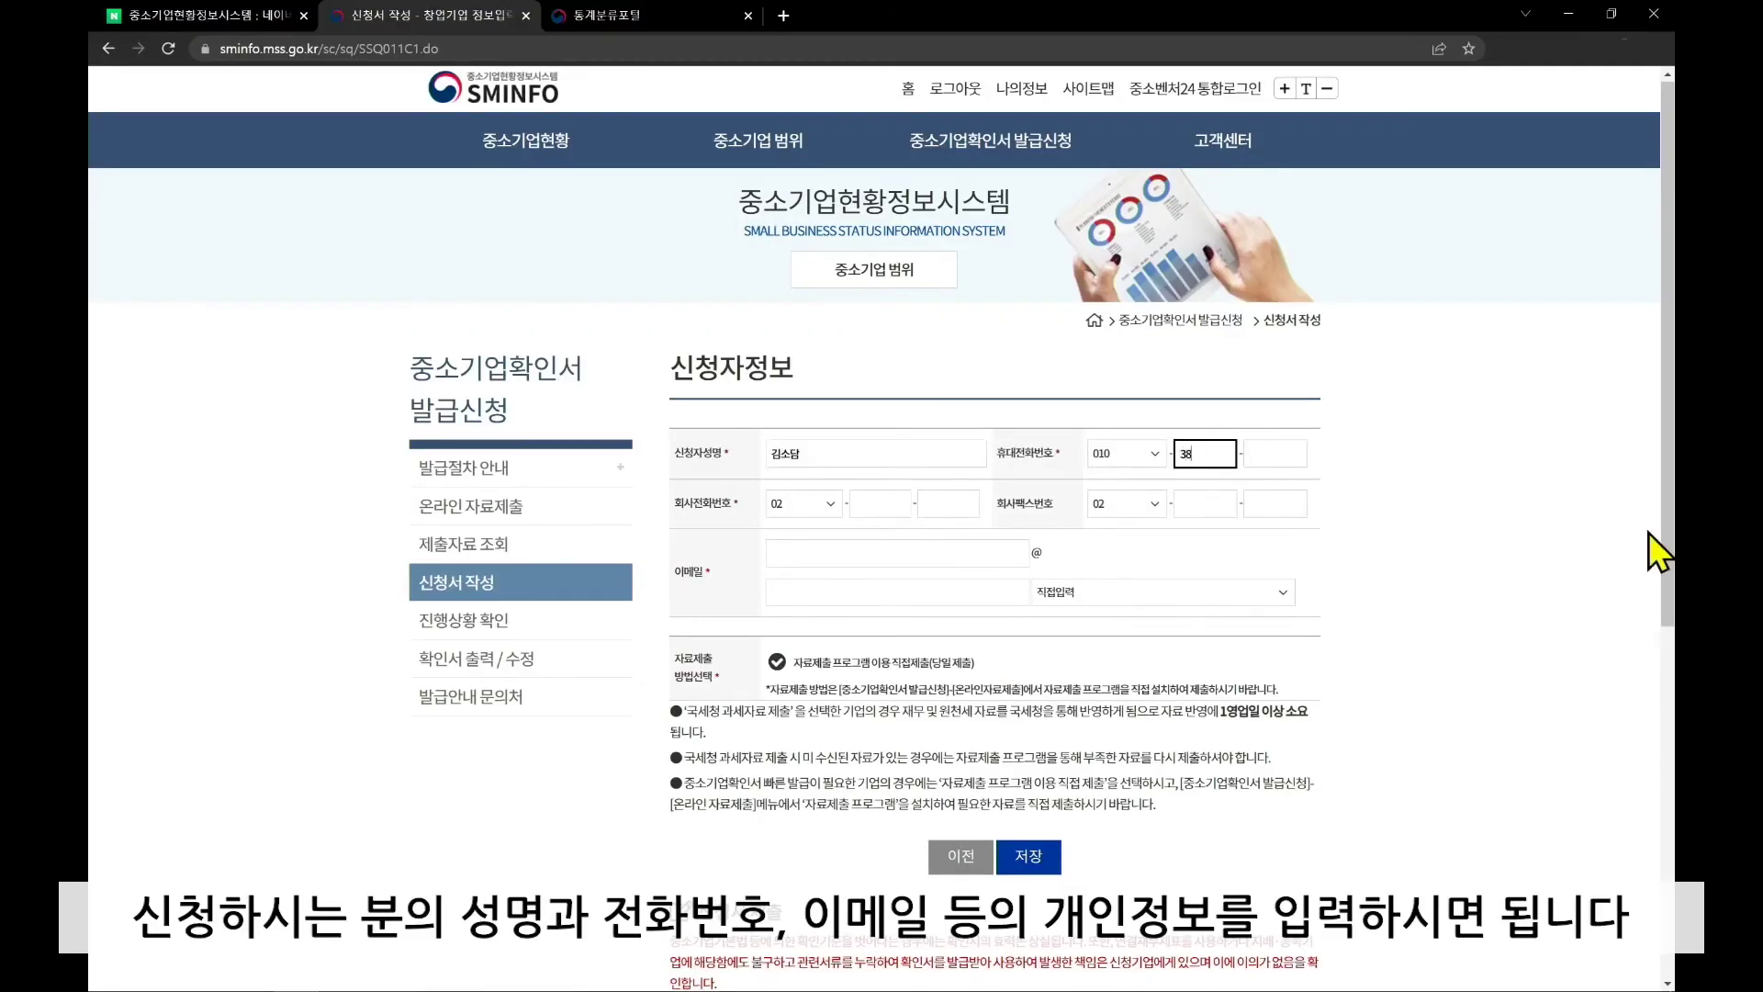
pyautogui.write('90')
pyautogui.click(1292, 450)
pyautogui.write('9999')
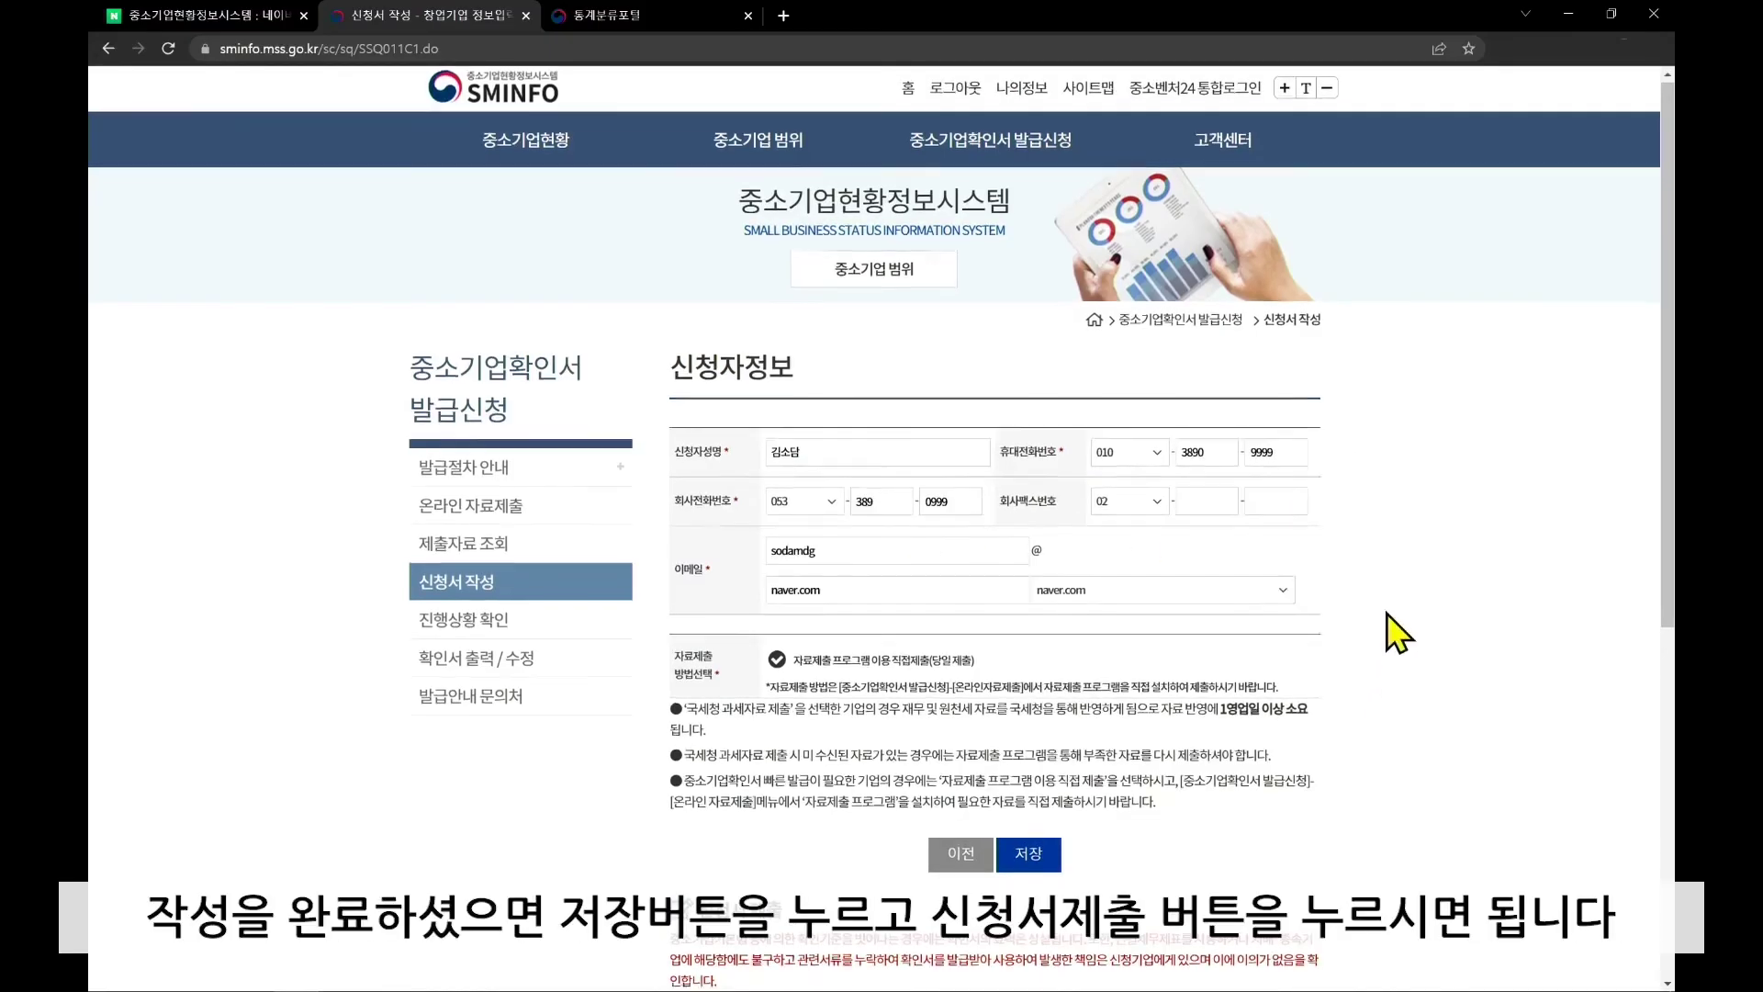
pyautogui.scroll(-1, 1386, 610)
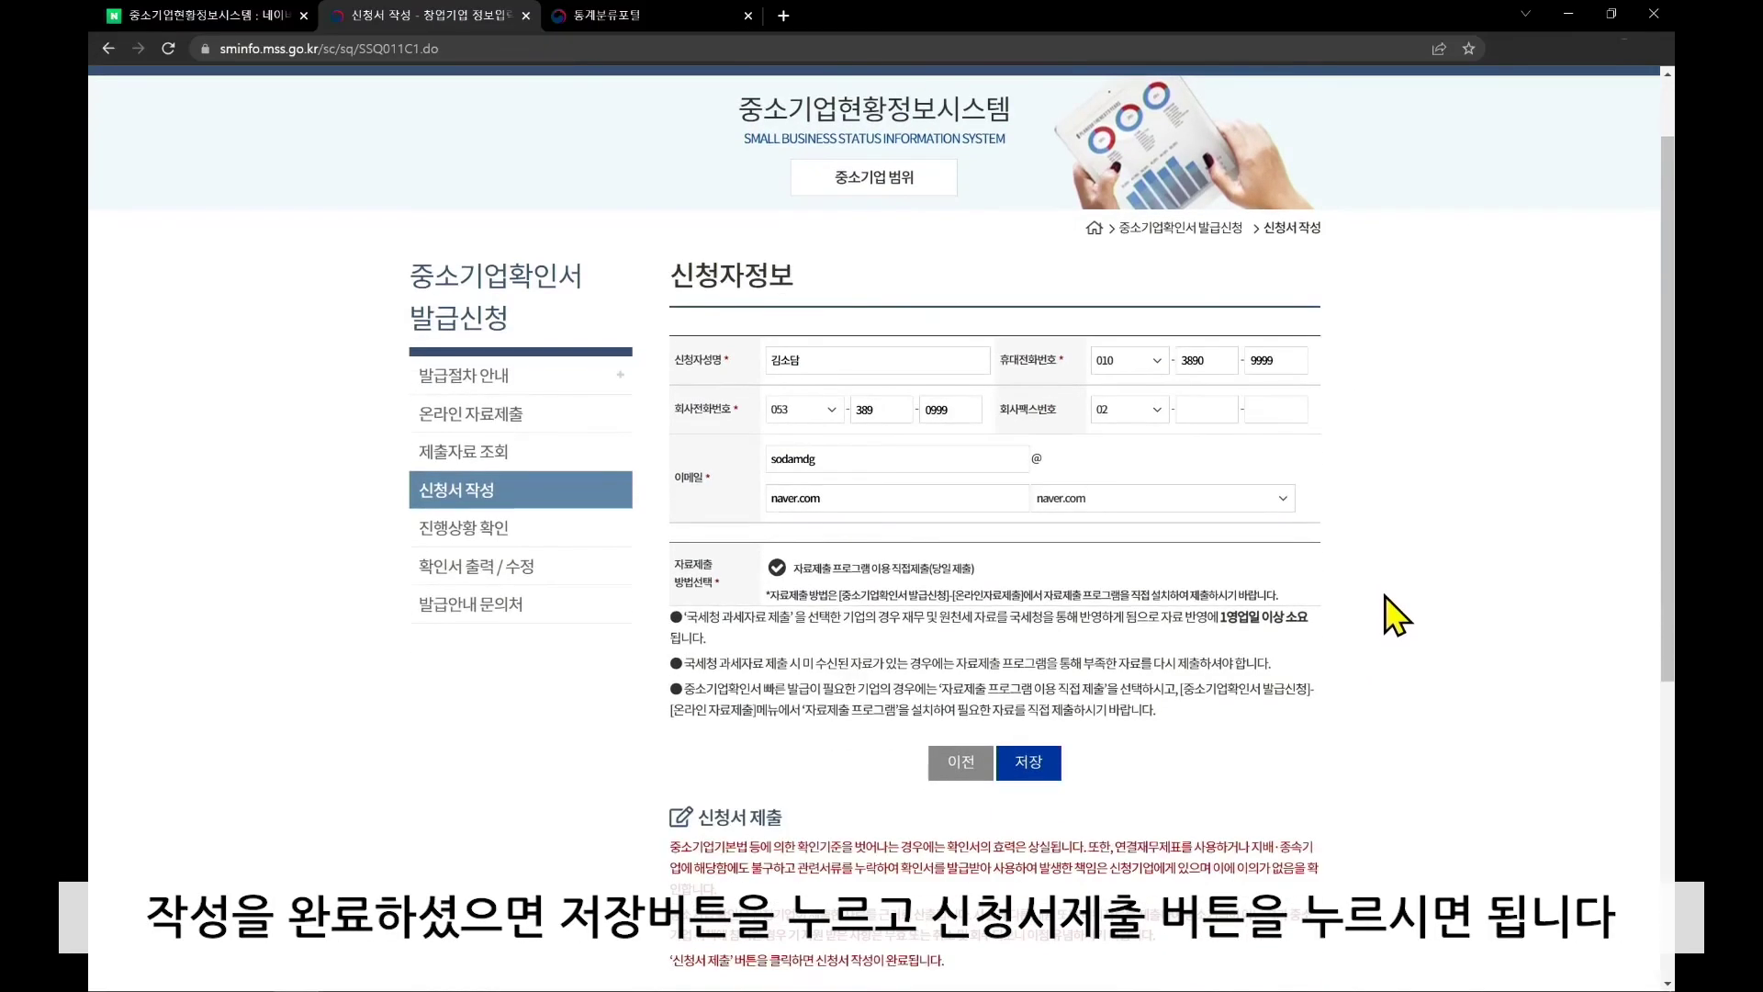
pyautogui.scroll(-2, 1385, 597)
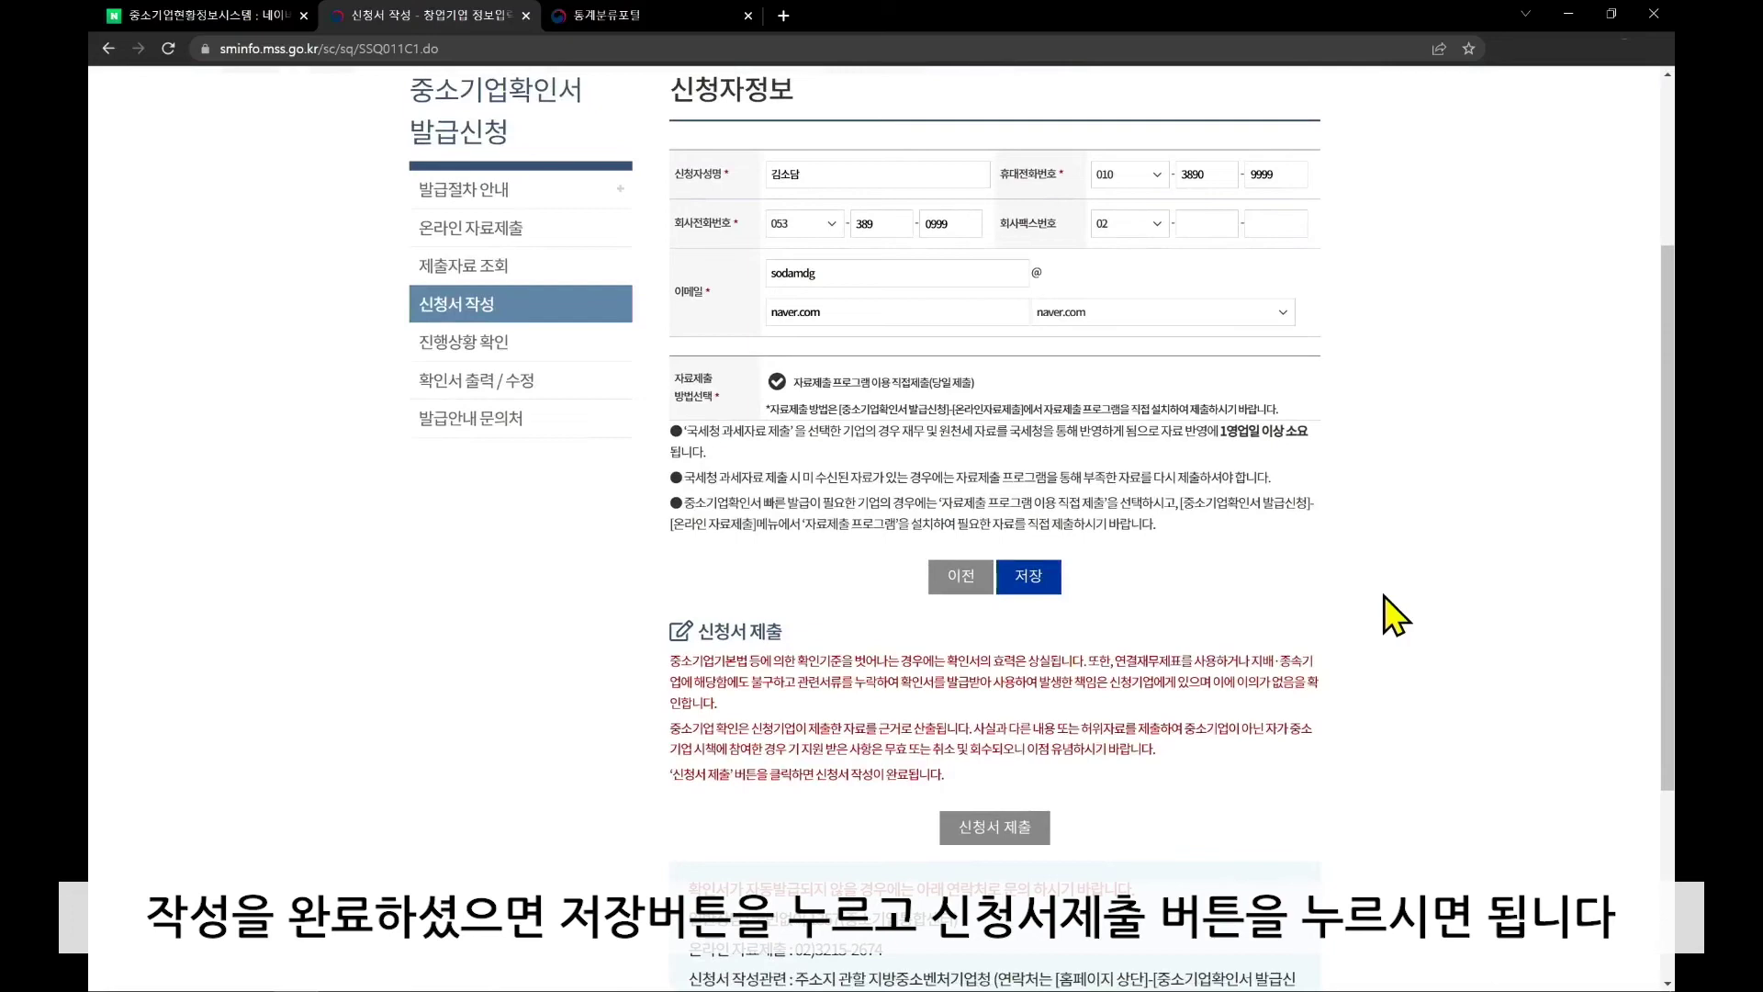
pyautogui.scroll(-1, 1385, 597)
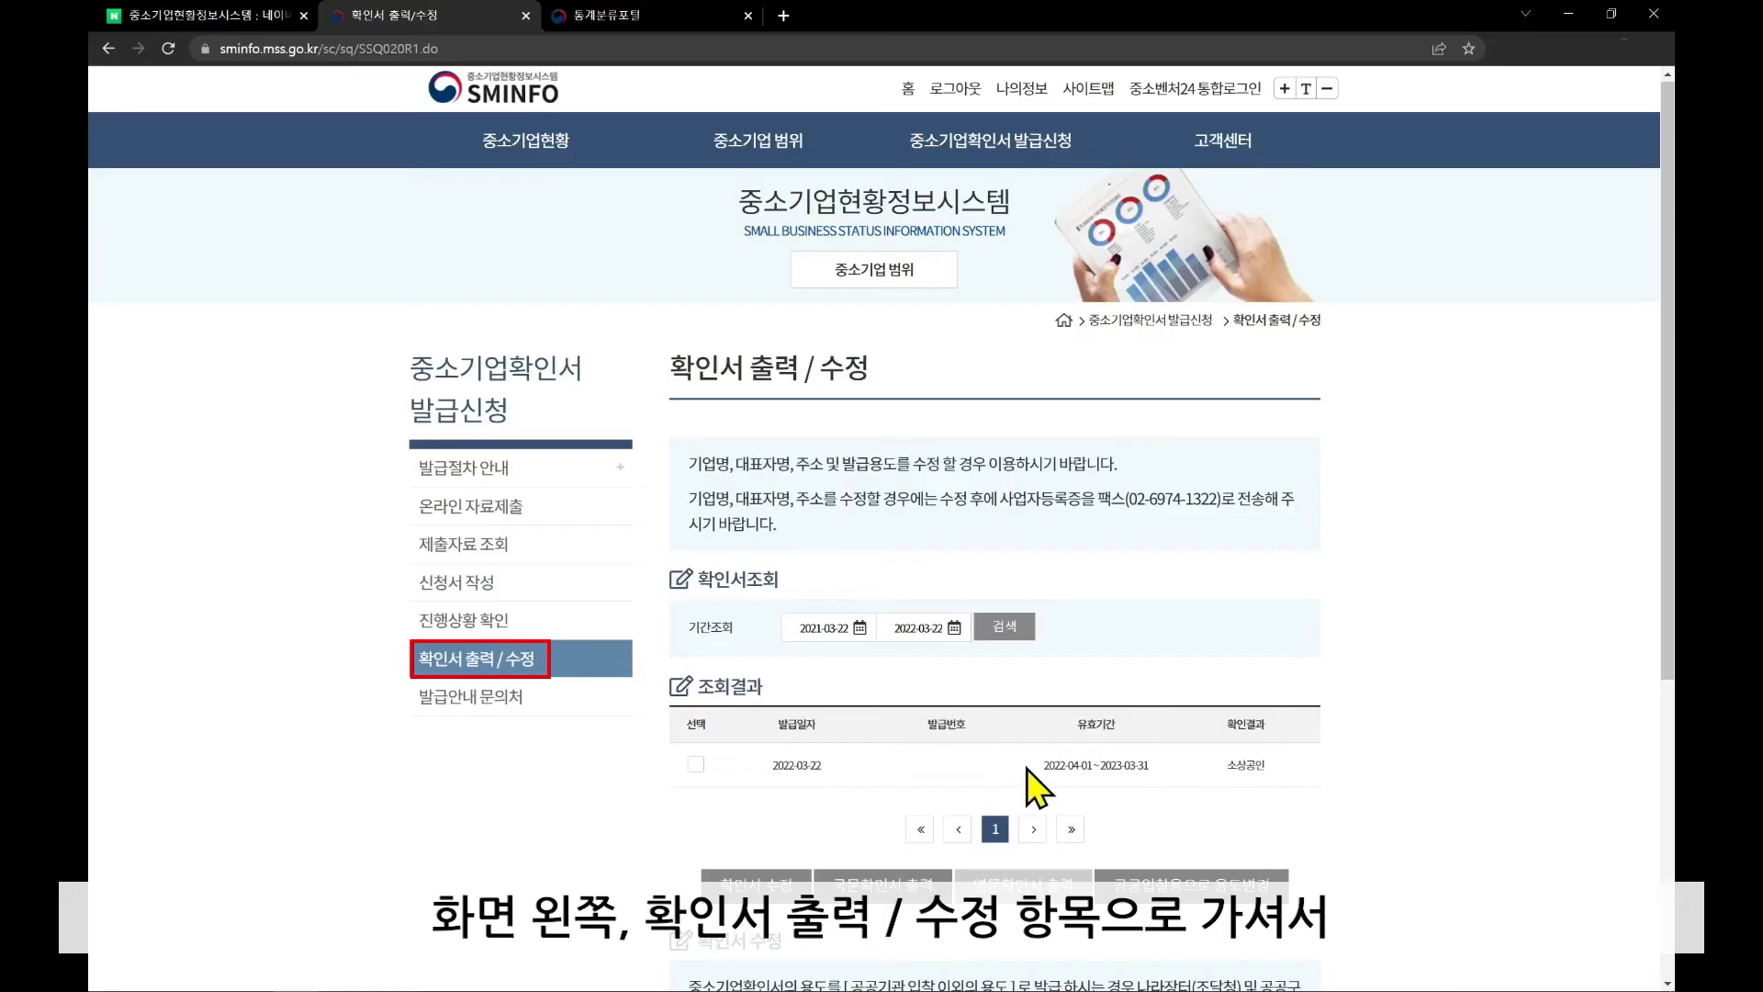
# Tick the 2022-03-22 certificate in 조회결과 and open its Korean-language print version
pyautogui.scroll(-2, 1254, 570)
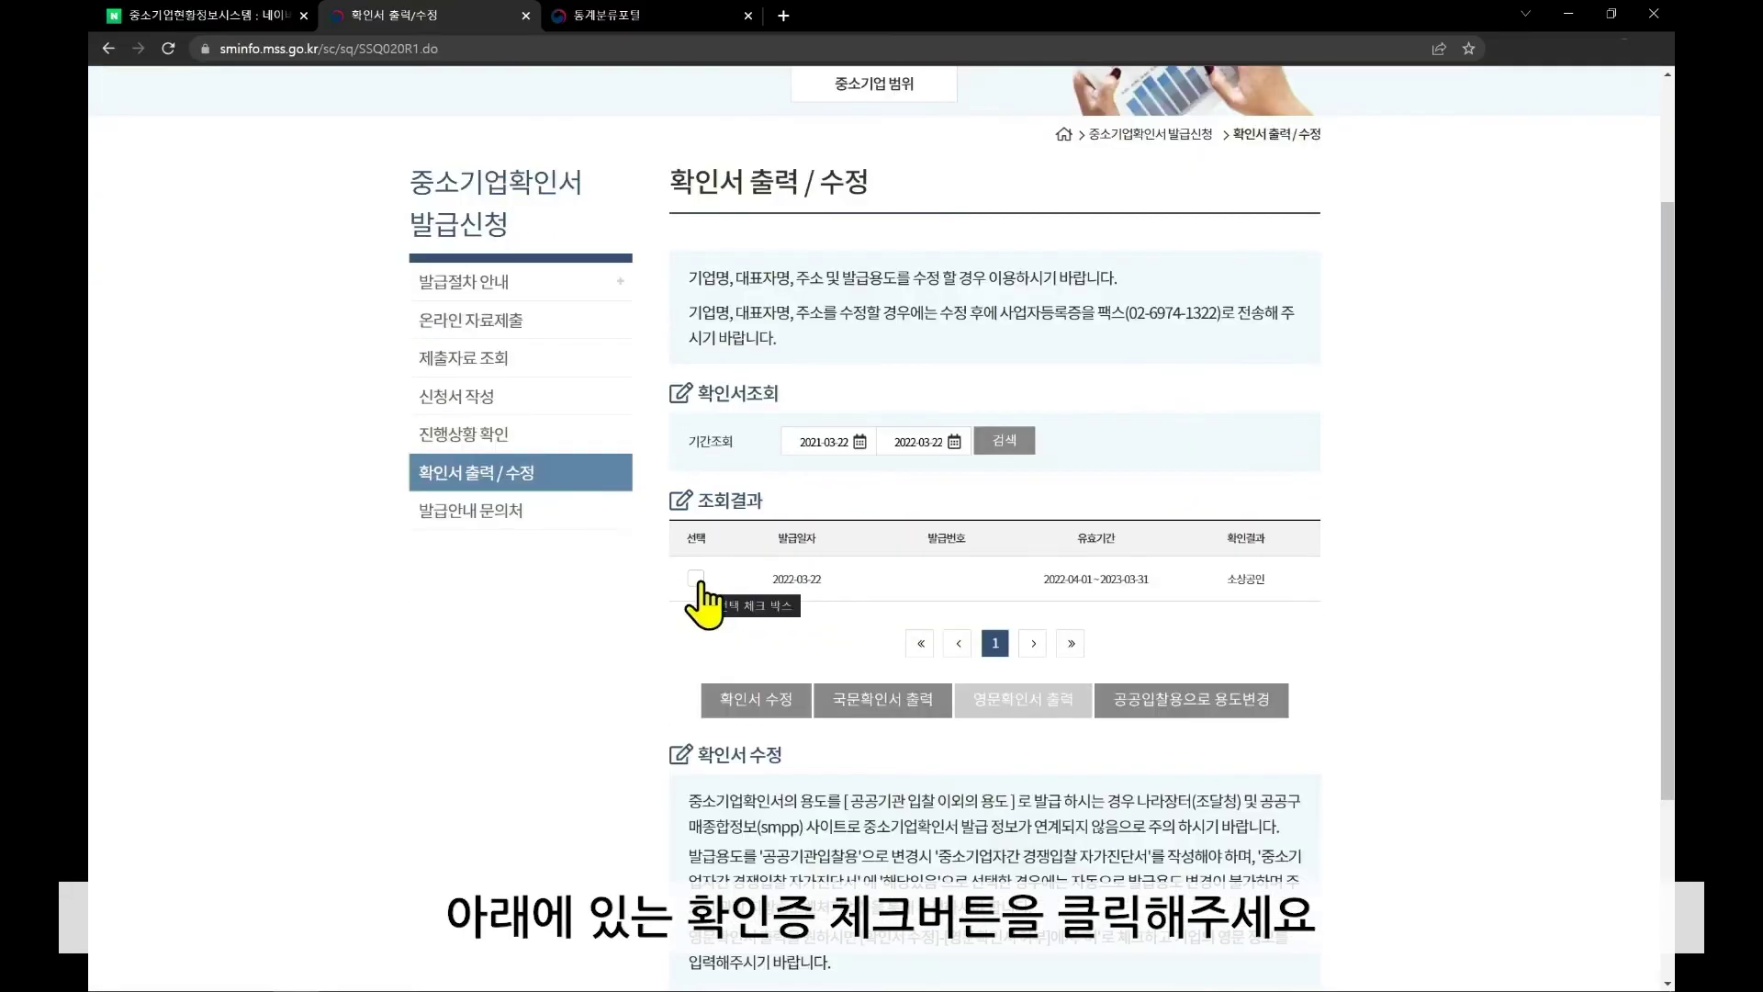
pyautogui.click(696, 578)
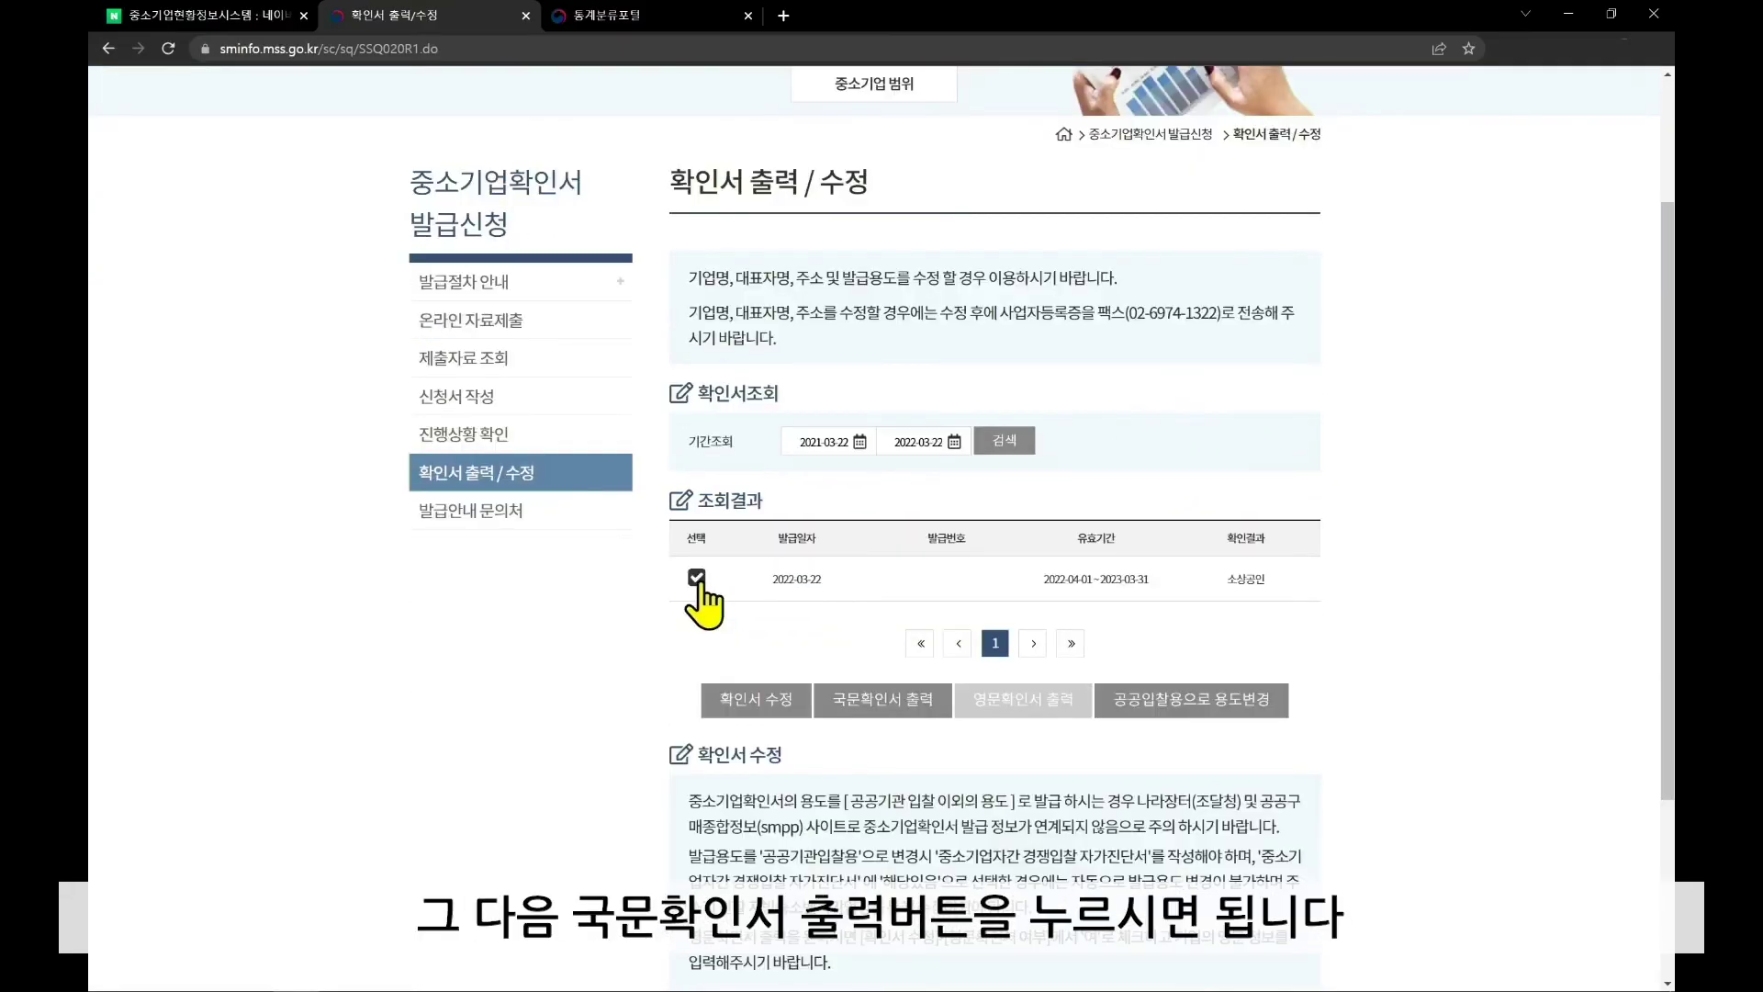
pyautogui.click(898, 718)
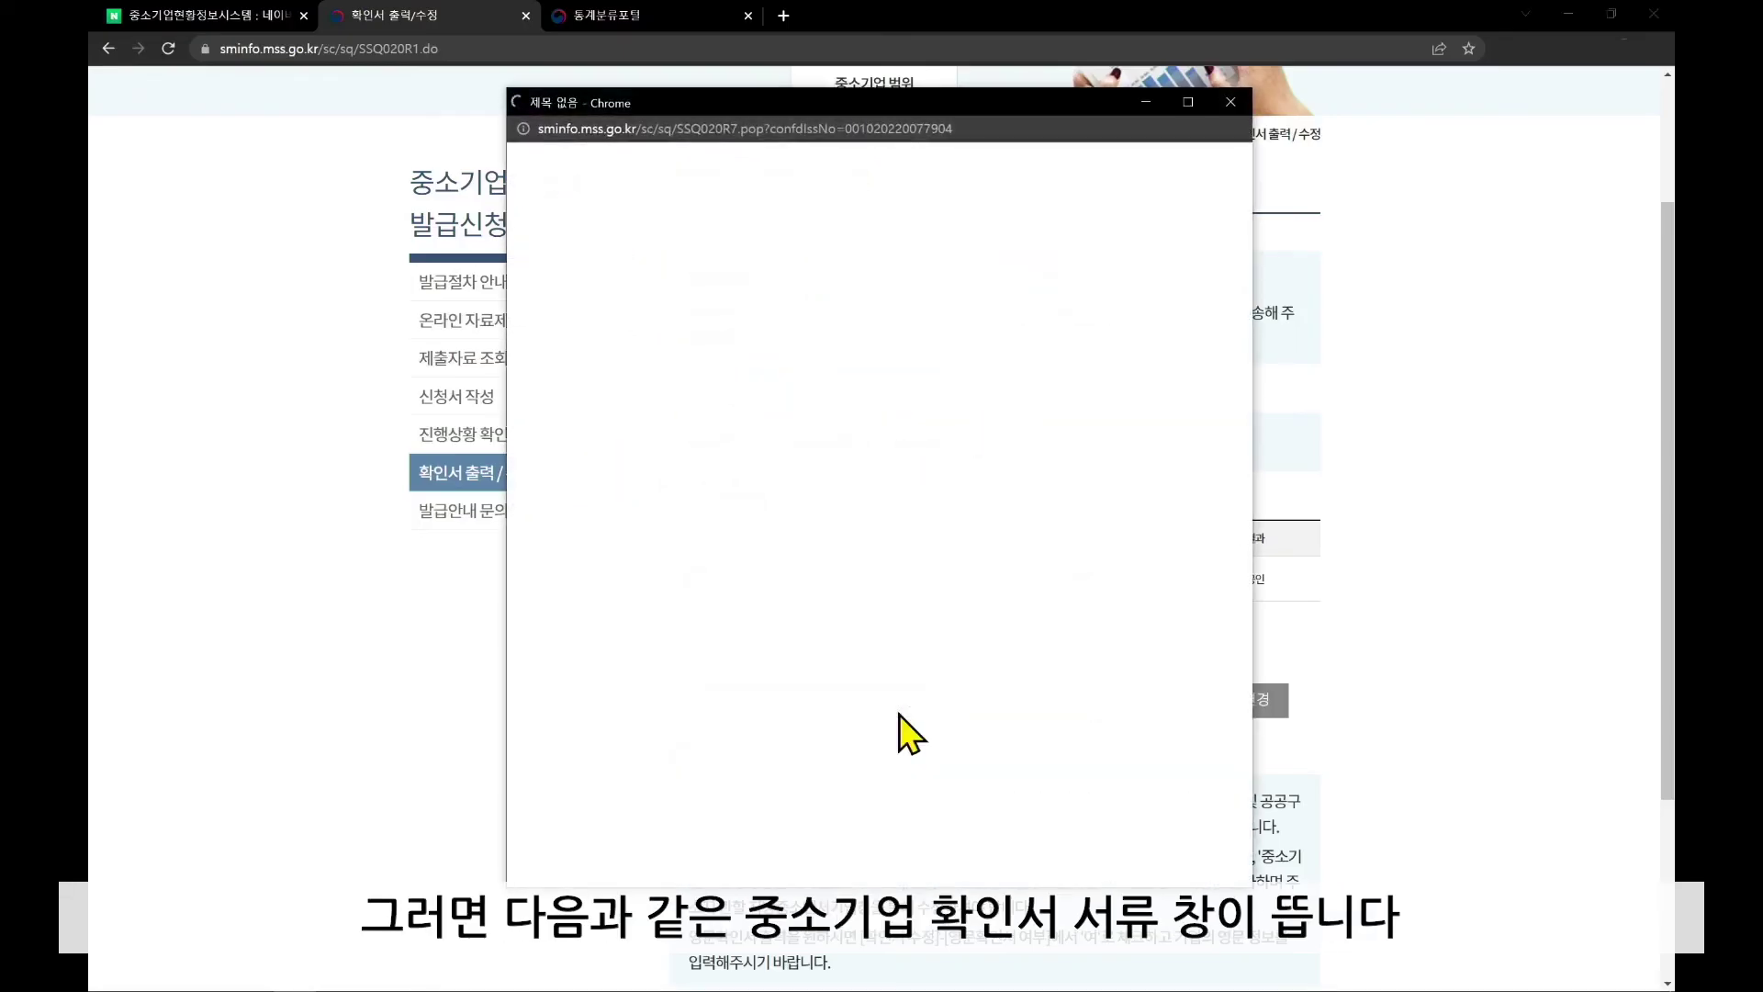